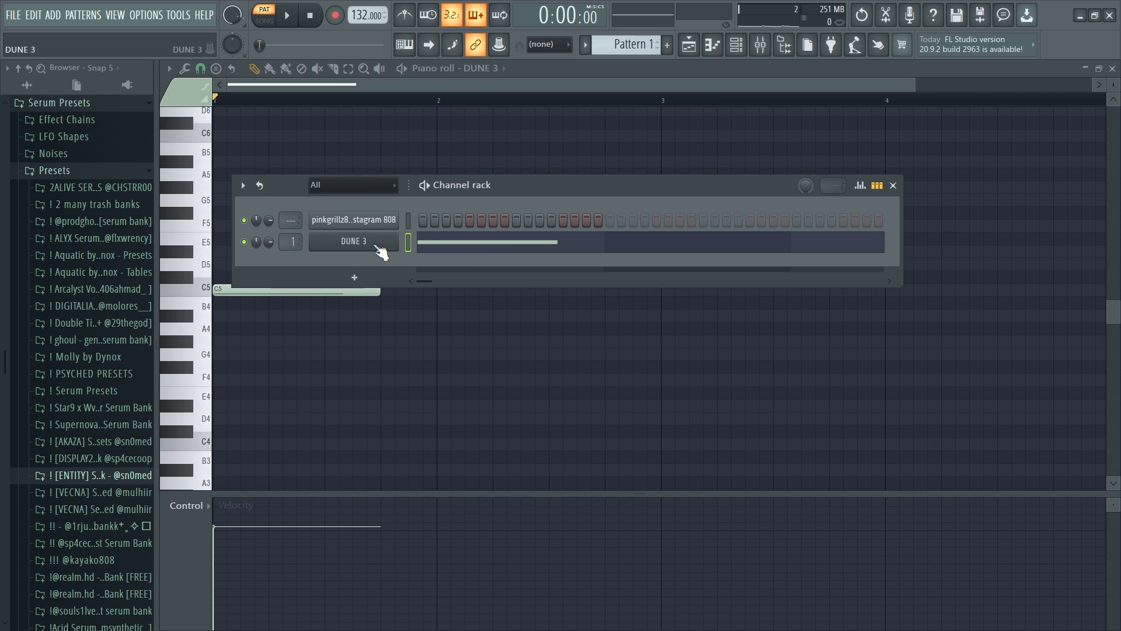
- Load the patch "018: Key - Poly Biology" in the DUNE 3 channel, then close the synth and stop playback
click(362, 240)
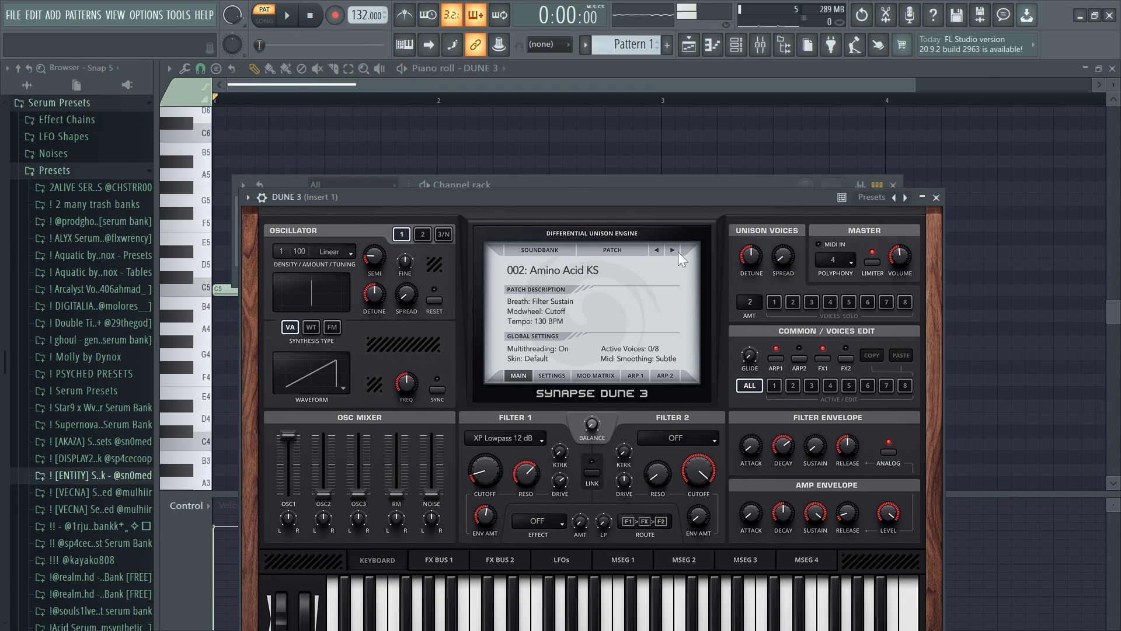
click(675, 250)
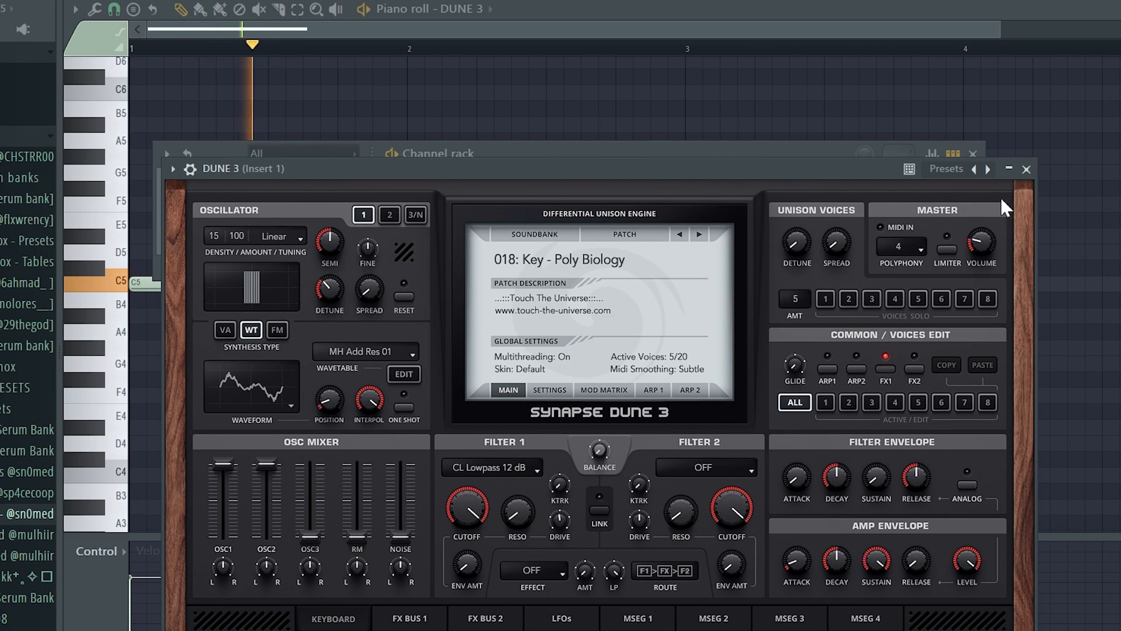
click(1027, 169)
key(space)
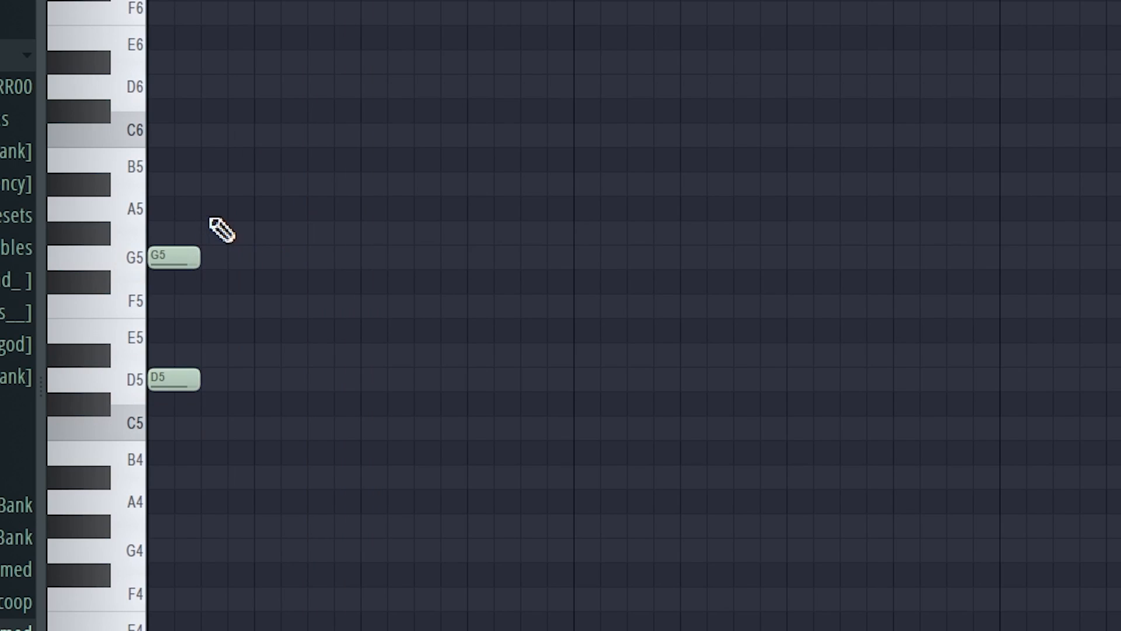
- Follow the opening G5/D5 chord with a short G#5/C5 chord, a C6 and a D#5 in bar 1
click(214, 232)
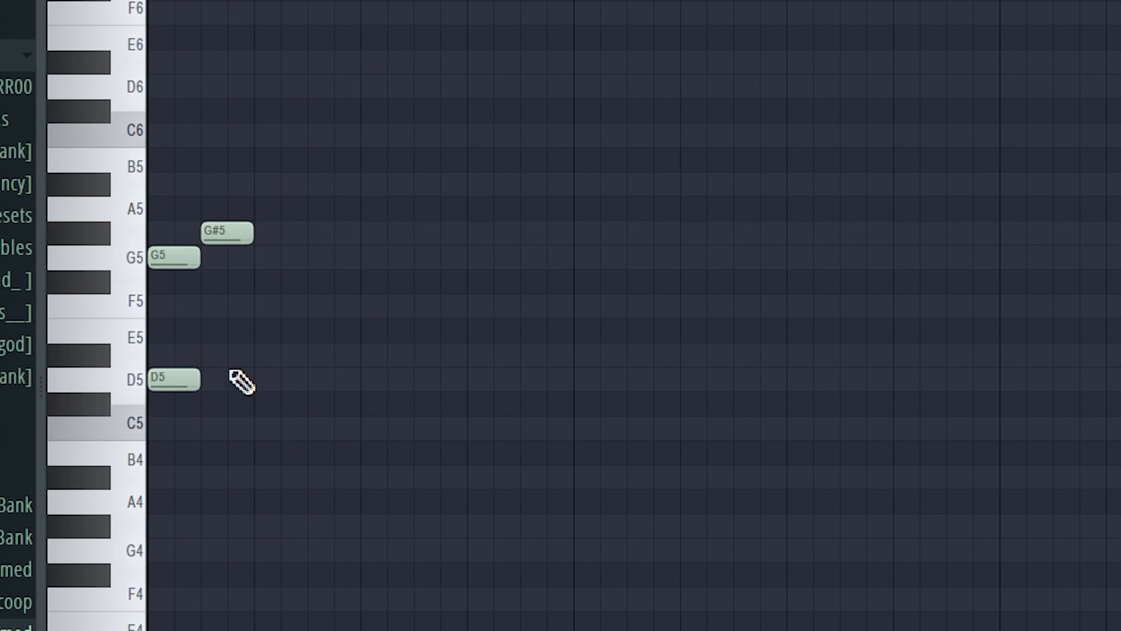
click(211, 430)
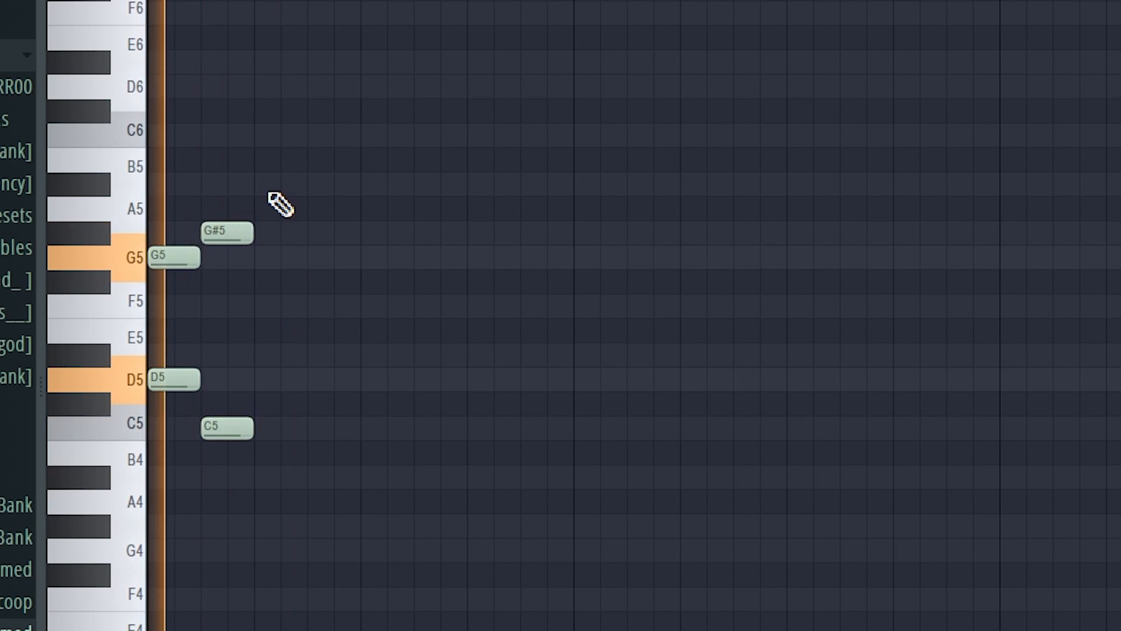
click(260, 85)
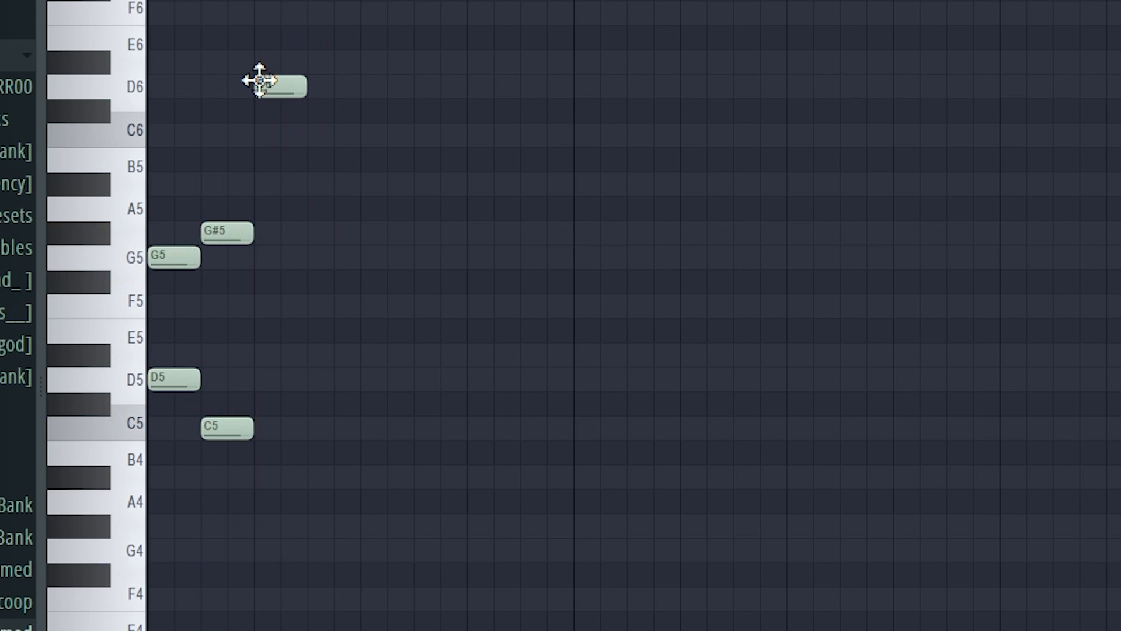
key(space)
key(space)
key(space)
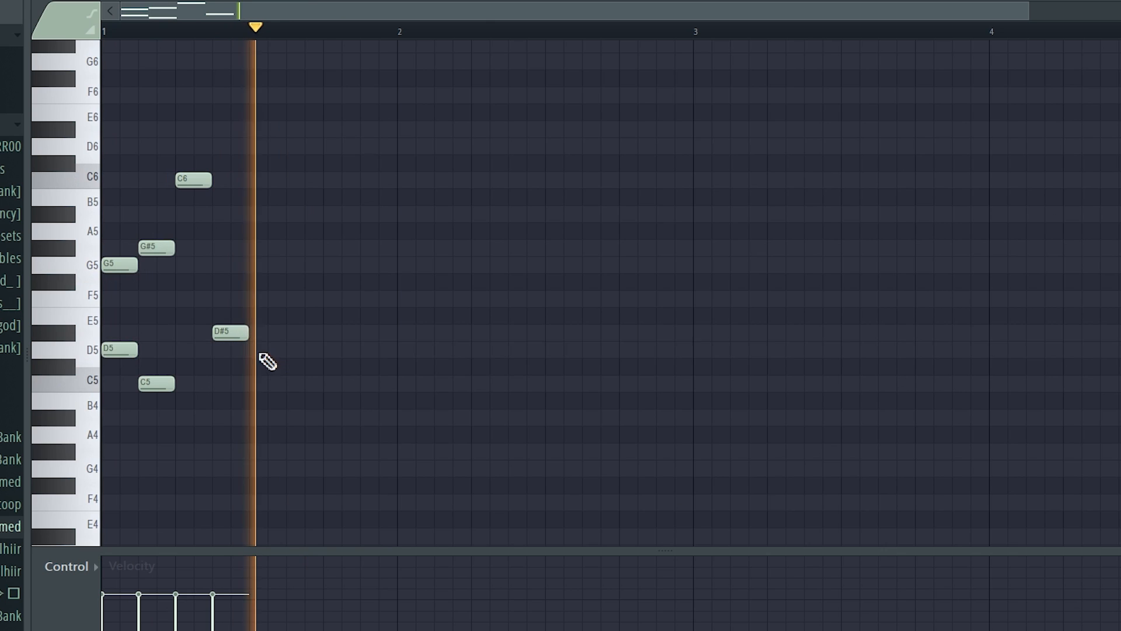
- Complete bar 1 with a short D5/G5 chord, long G#5 and C5 notes, and short D#5 and D5 notes
click(330, 343)
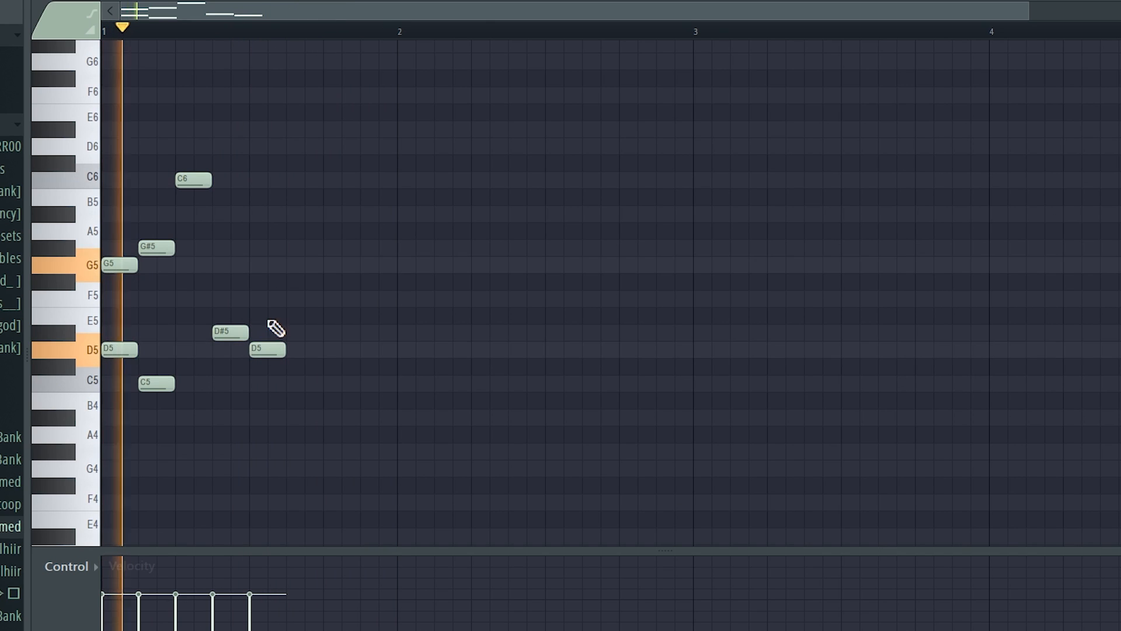
click(253, 248)
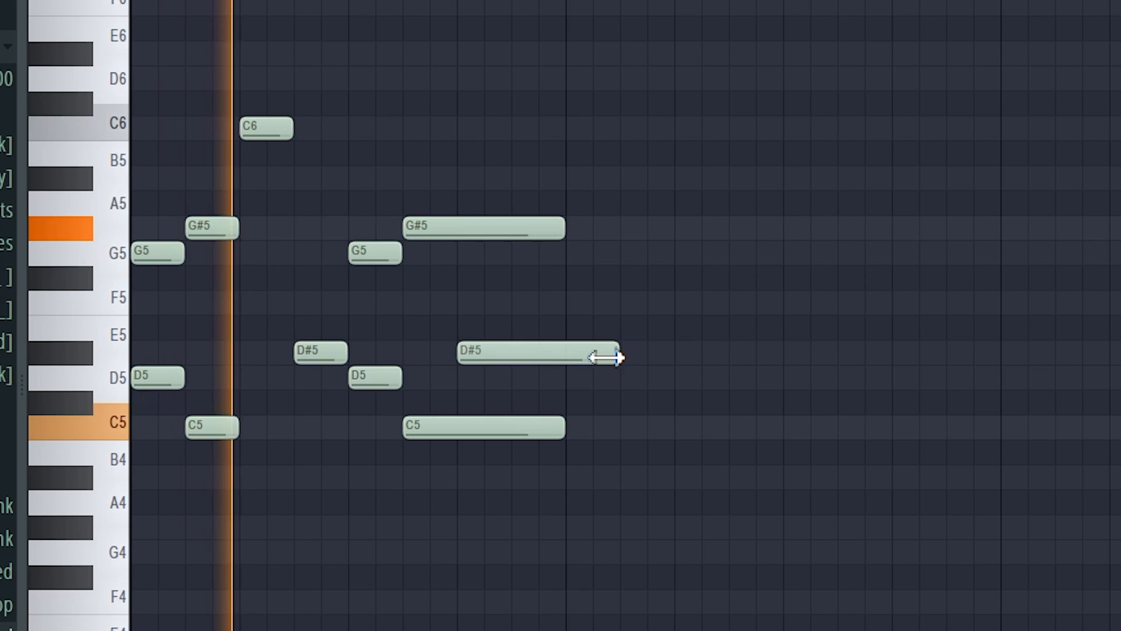
drag(426, 335, 350, 342)
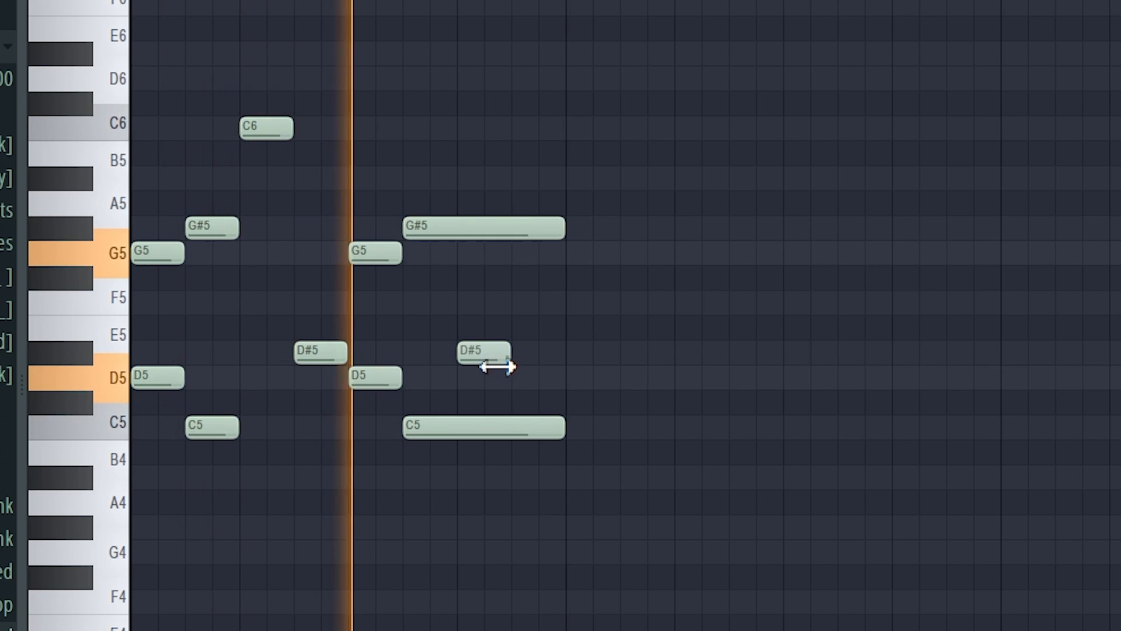
click(514, 376)
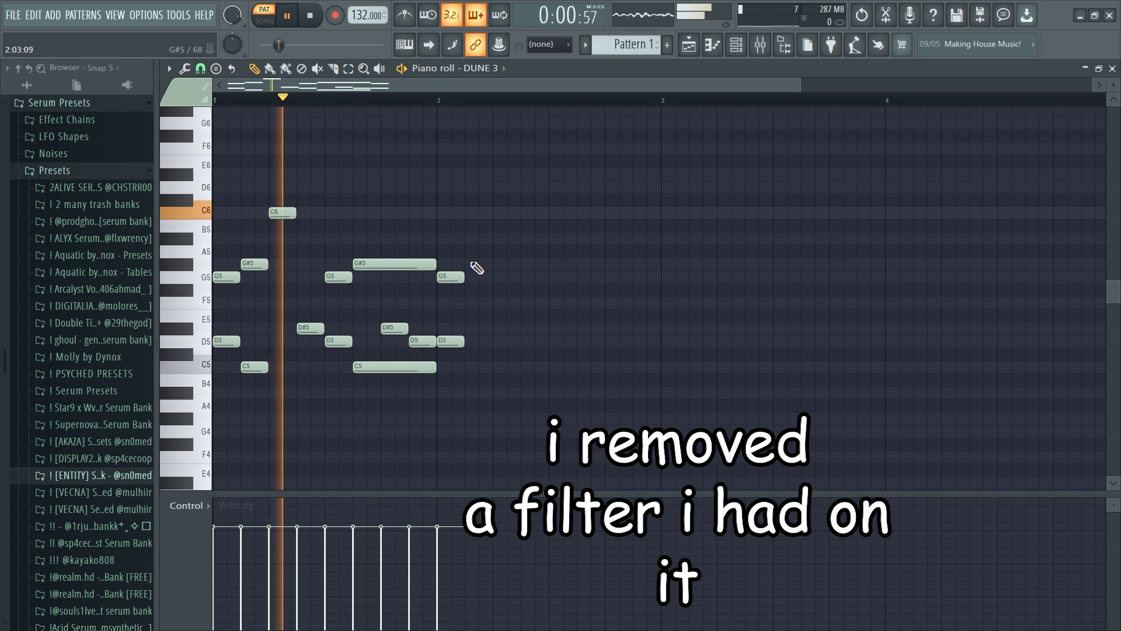
- Continue bar 2 after its G5/D5 chord with a short G#5/C5 chord, a C6 and a D#5
click(474, 264)
click(475, 367)
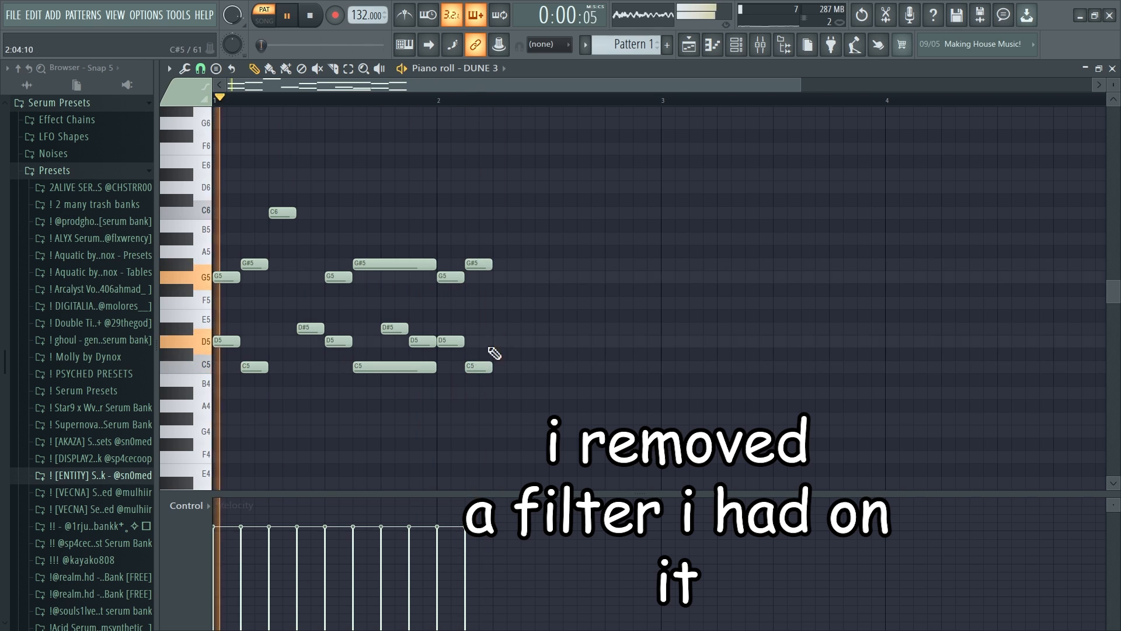
click(504, 213)
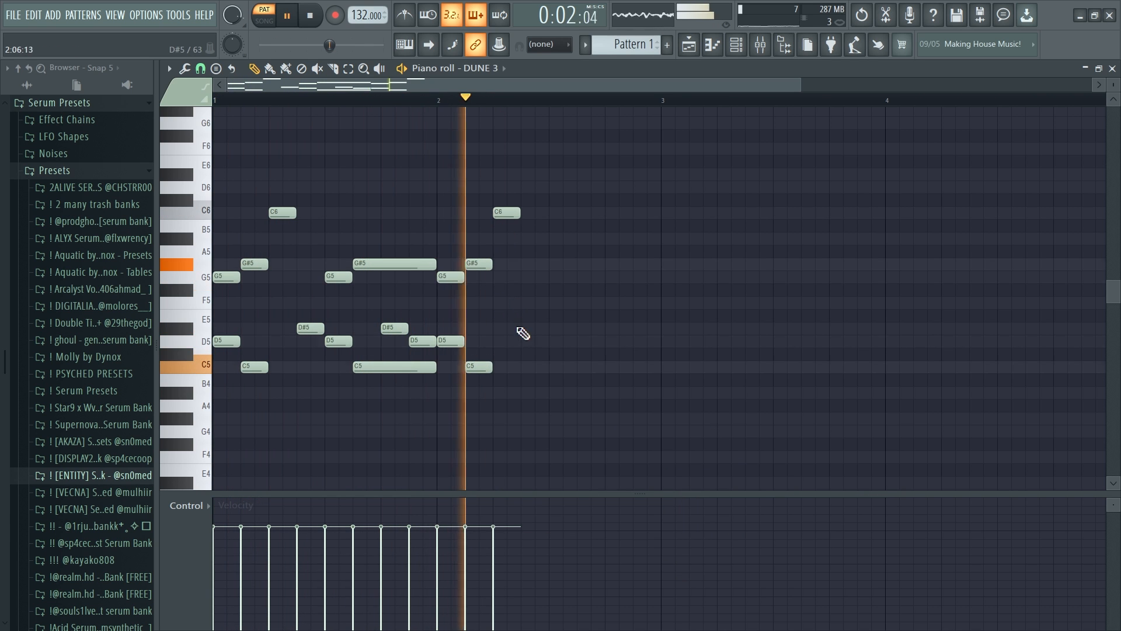
click(530, 327)
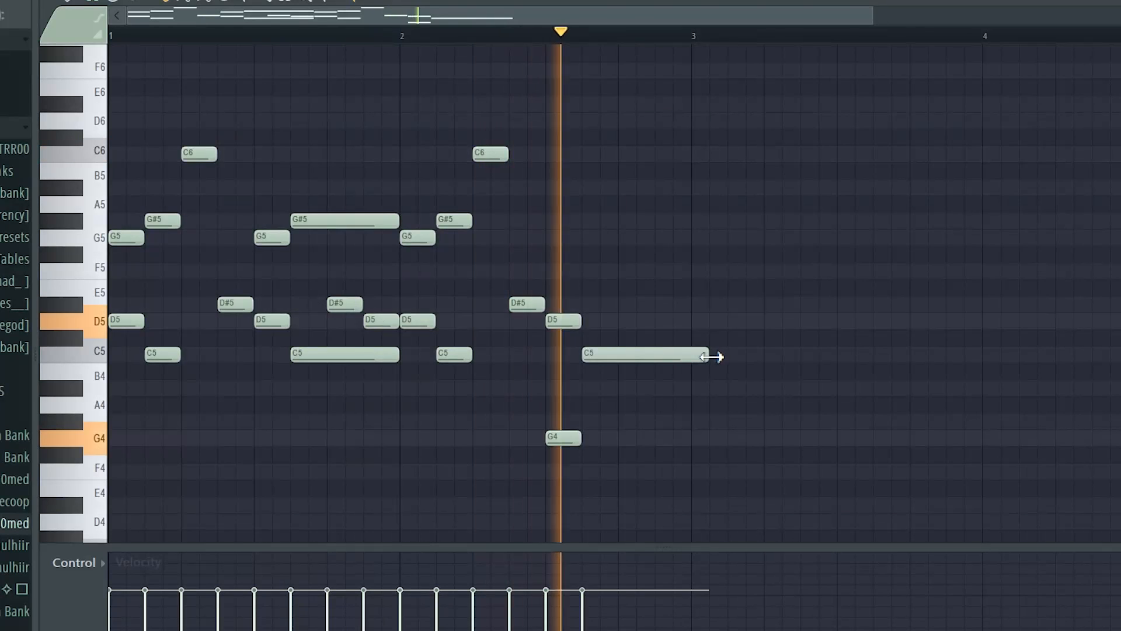
- End bar 2 with long C5 and G#5 notes reaching bar 3, and duplicate the two-bar phrase into bars 3 and 4
drag(712, 357, 696, 355)
click(590, 221)
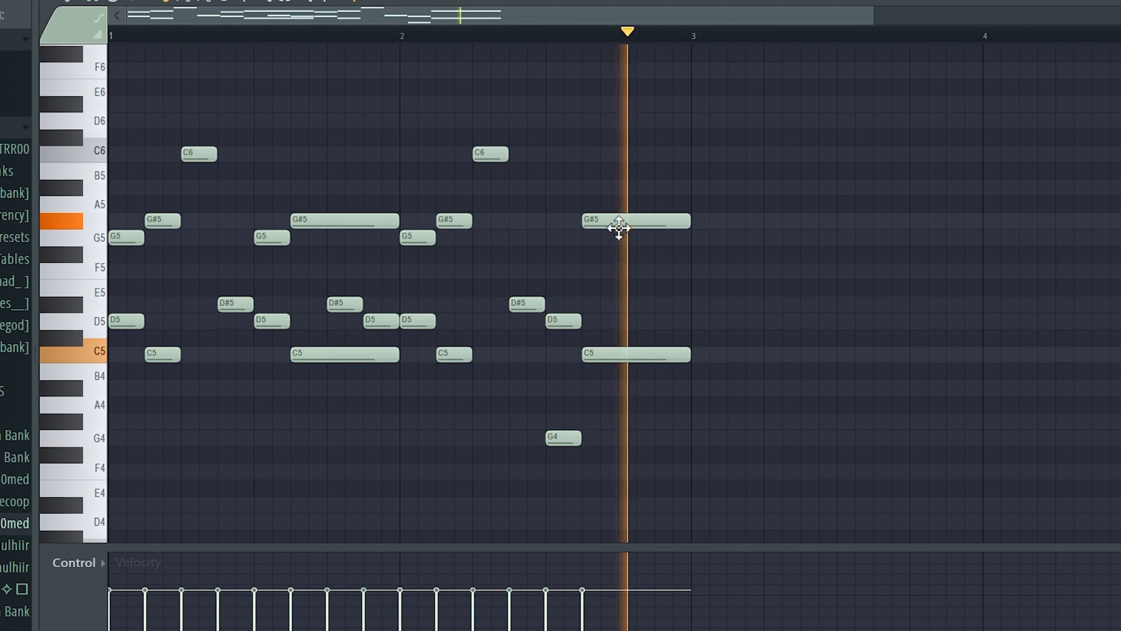
key(ctrl+b)
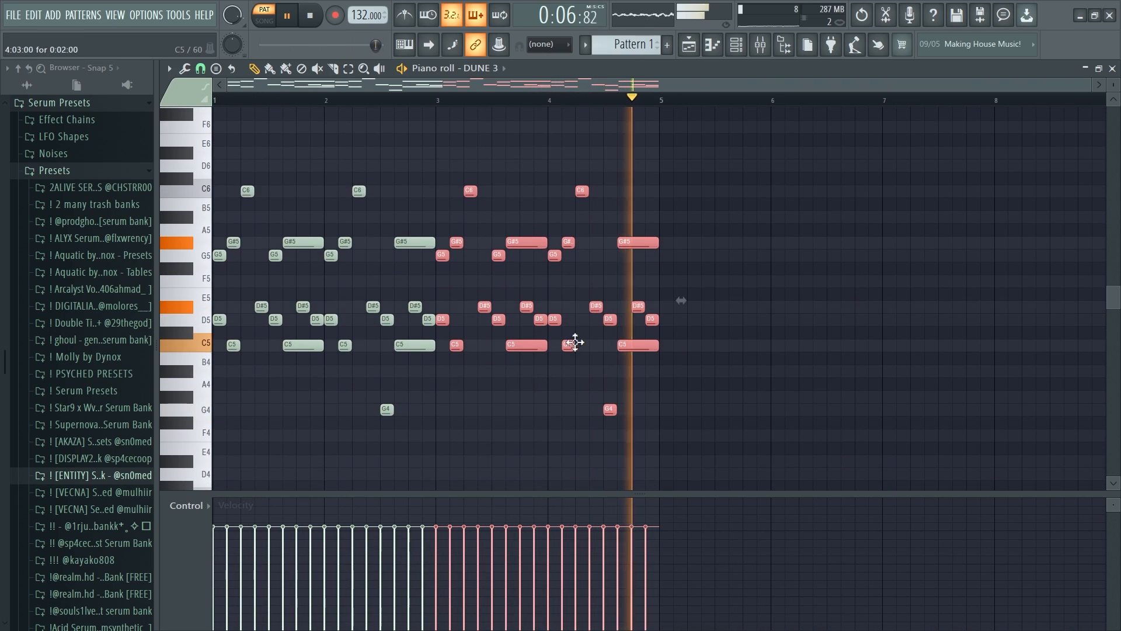
- Lower the volume fader of mixer track Insert 1 slightly and return to the DUNE 3 piano roll
click(760, 44)
drag(259, 363, 264, 373)
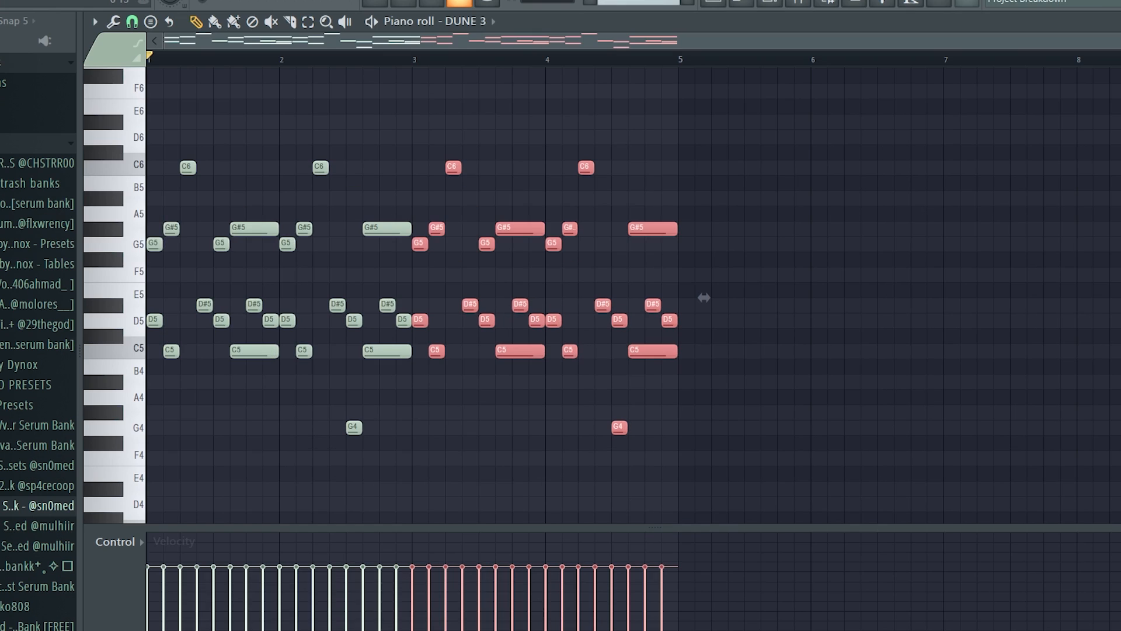
drag(1092, 86, 766, 170)
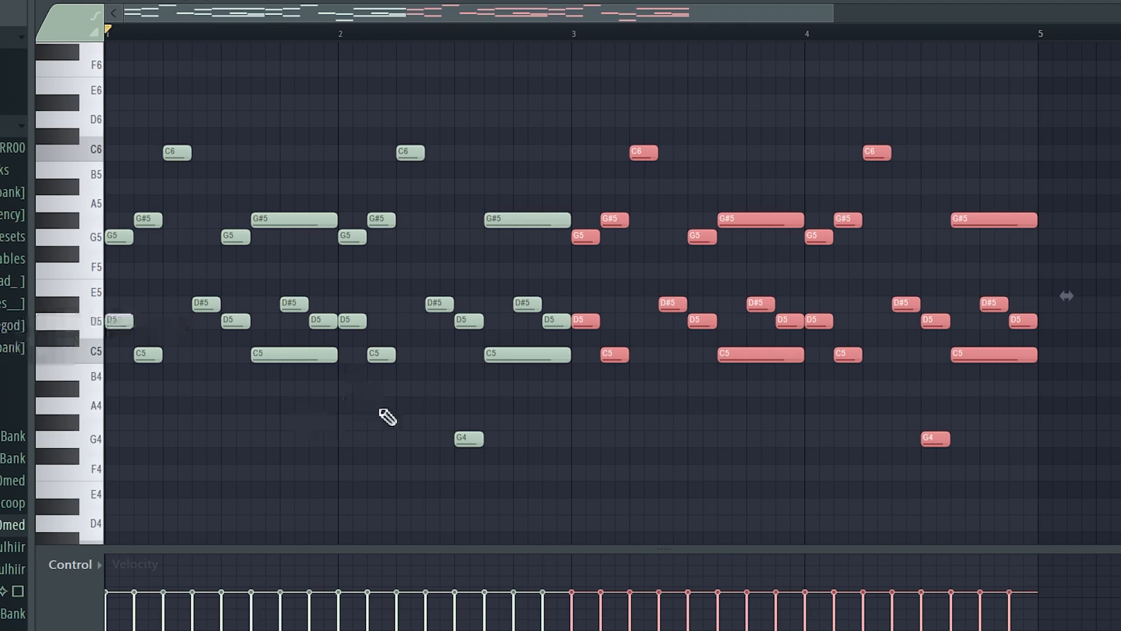
scroll(387, 417, down, 3)
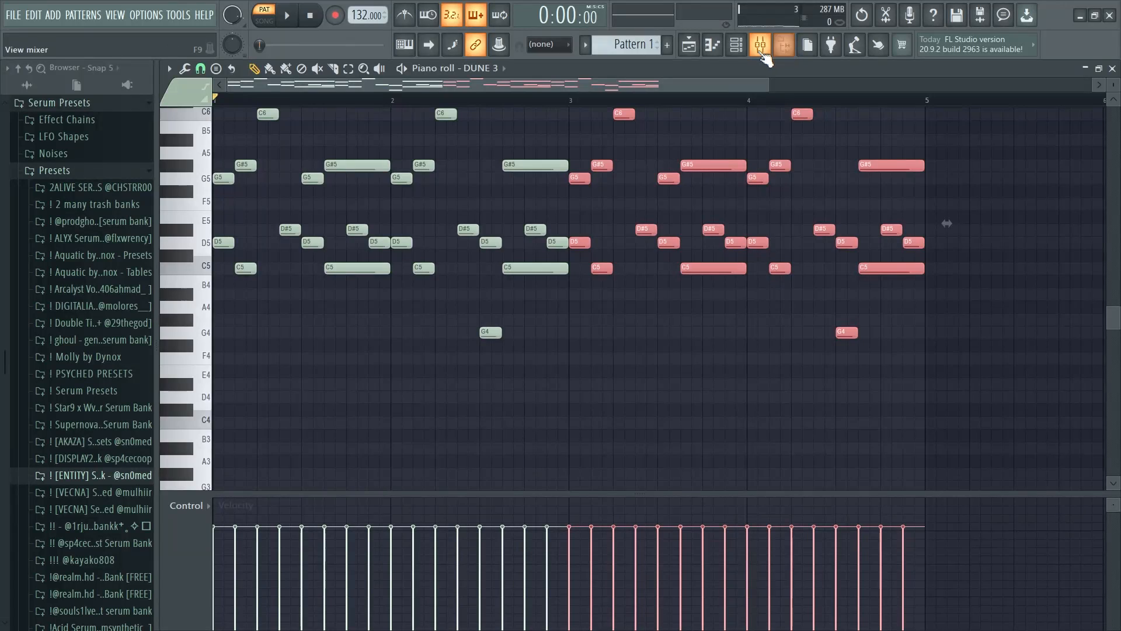
- Add HalfTime to slot 2 of Insert 1, reduce its mix to about a quarter, and play back the melody
click(761, 46)
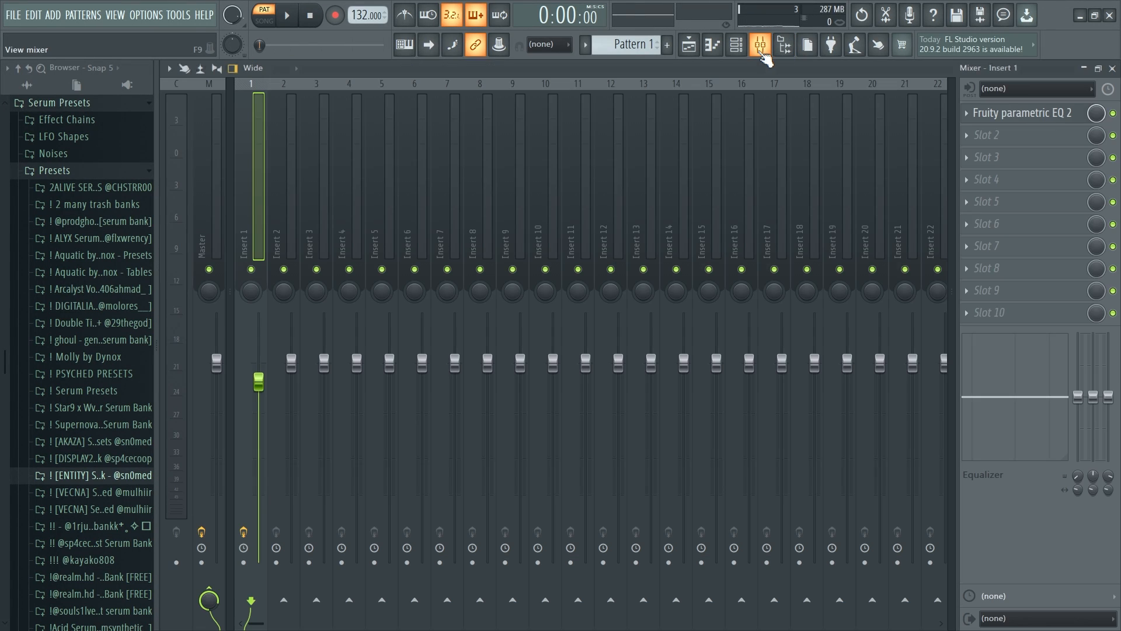
click(1016, 147)
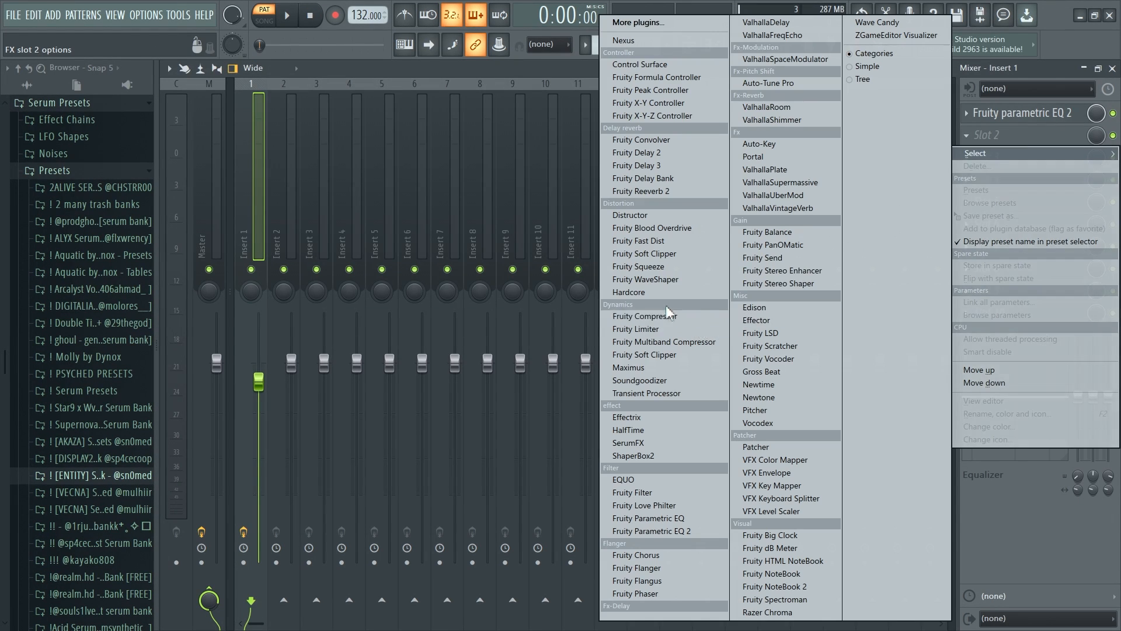
click(832, 260)
drag(1098, 139, 1098, 148)
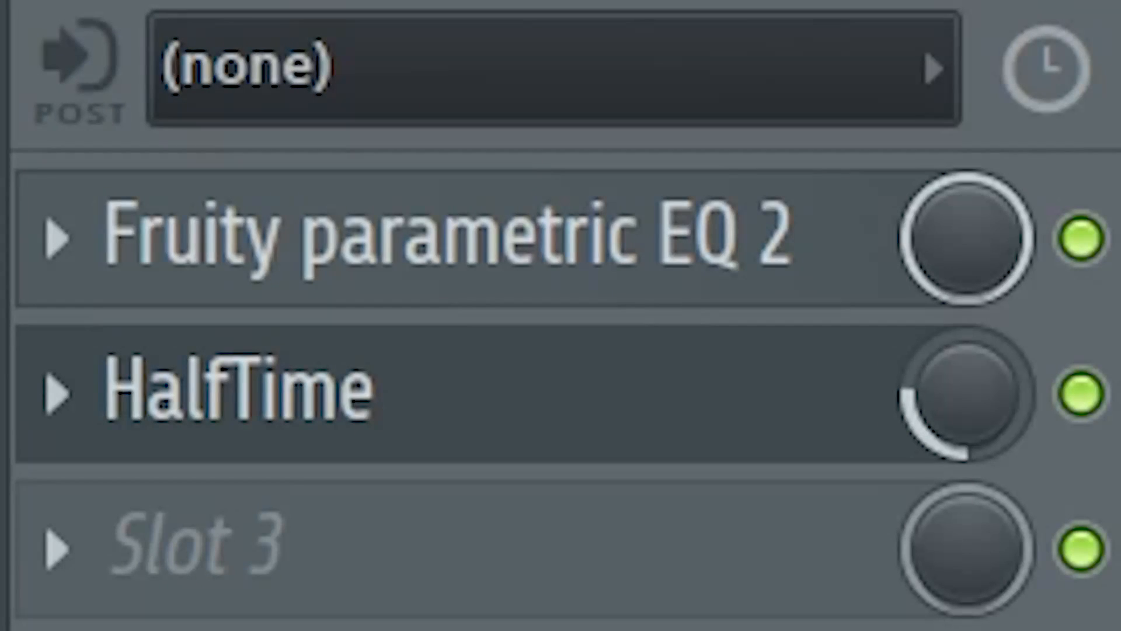
drag(967, 393, 968, 381)
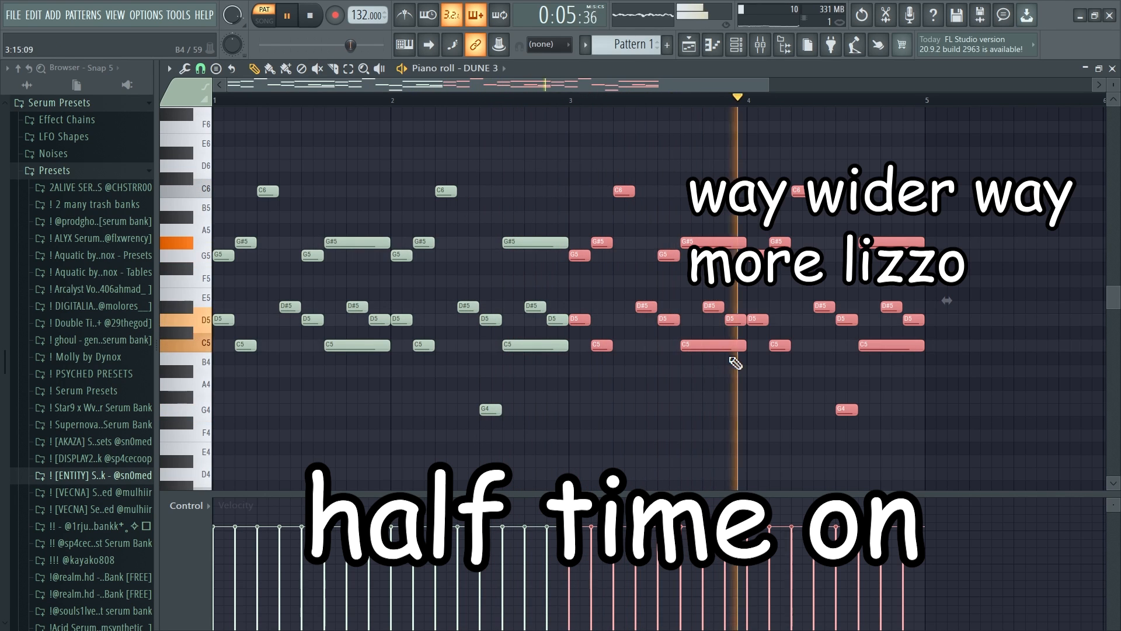
key(space)
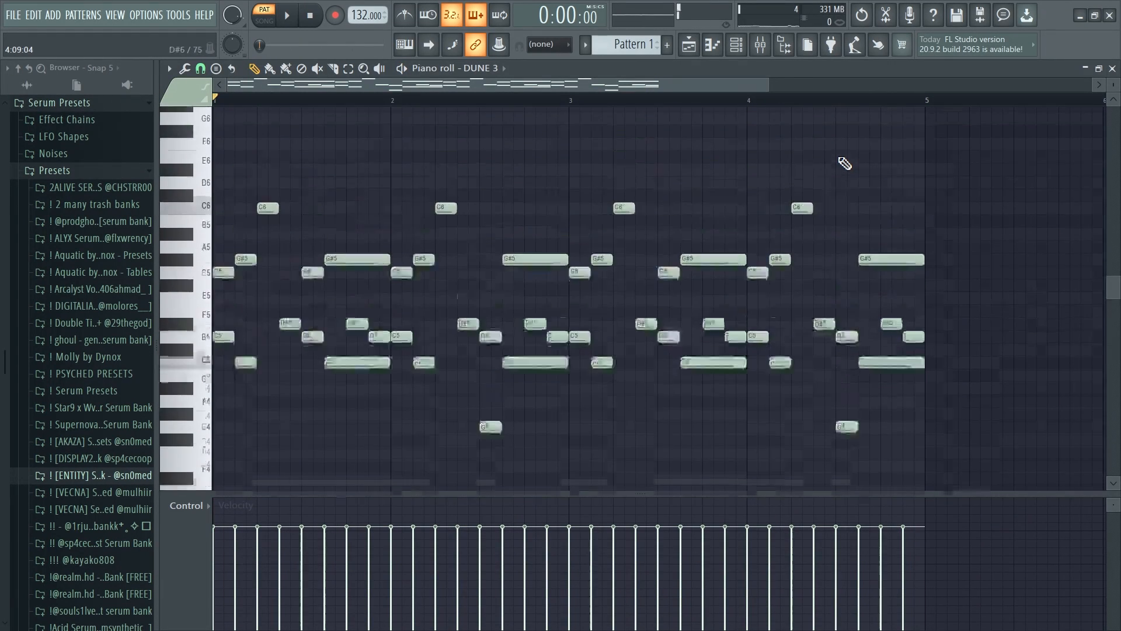
scroll(840, 158, down, 1)
scroll(841, 157, up, 1)
scroll(859, 179, down, 1)
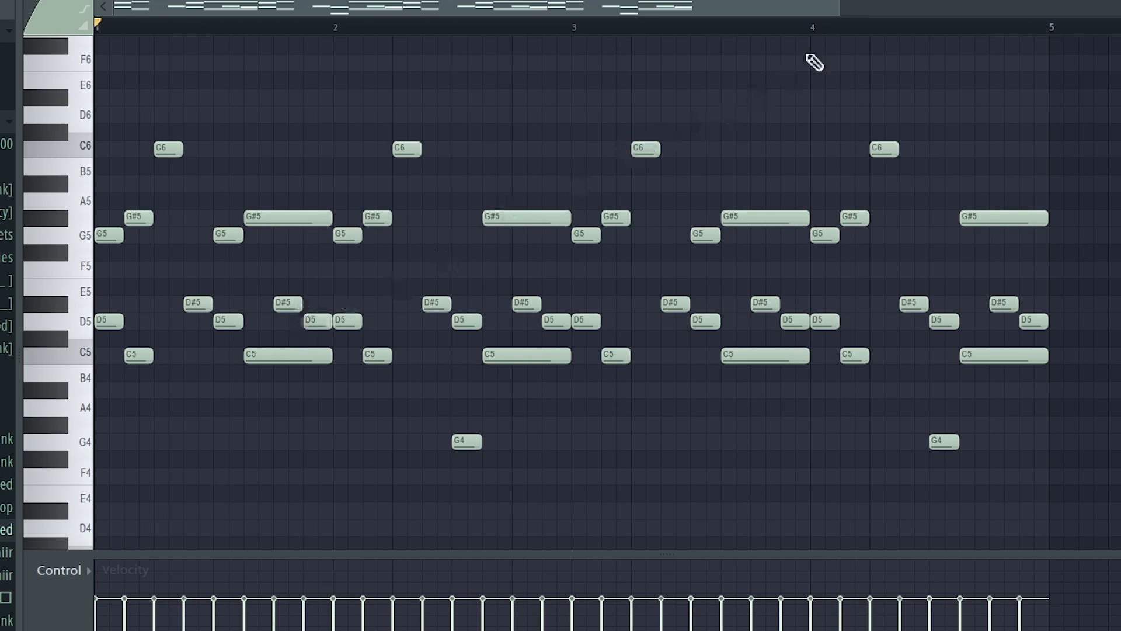
key(F9)
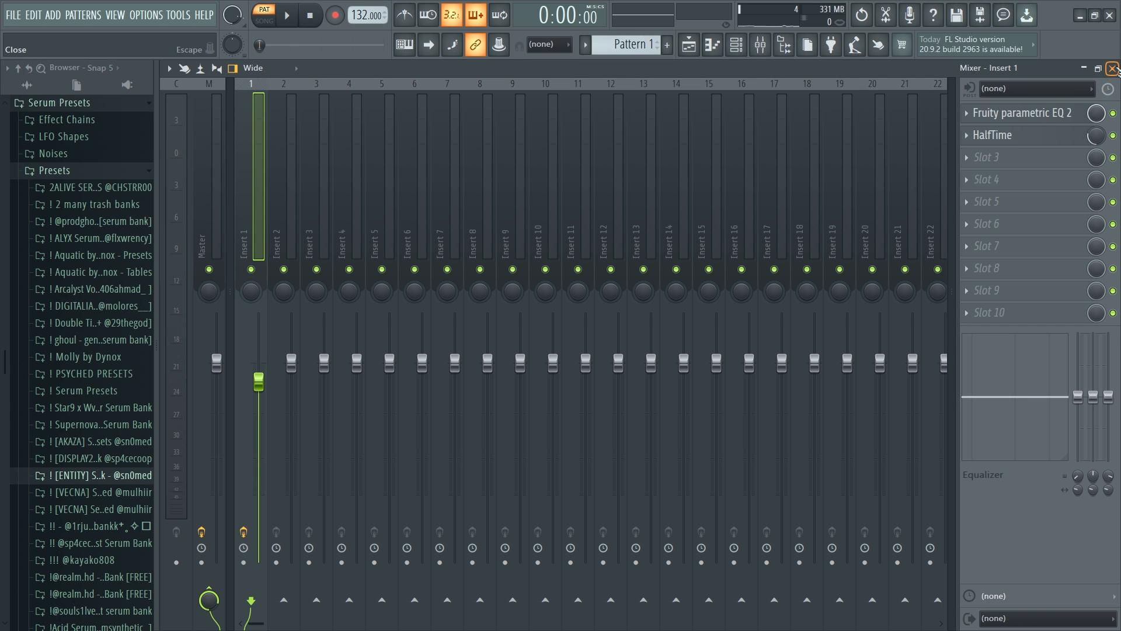
click(1113, 68)
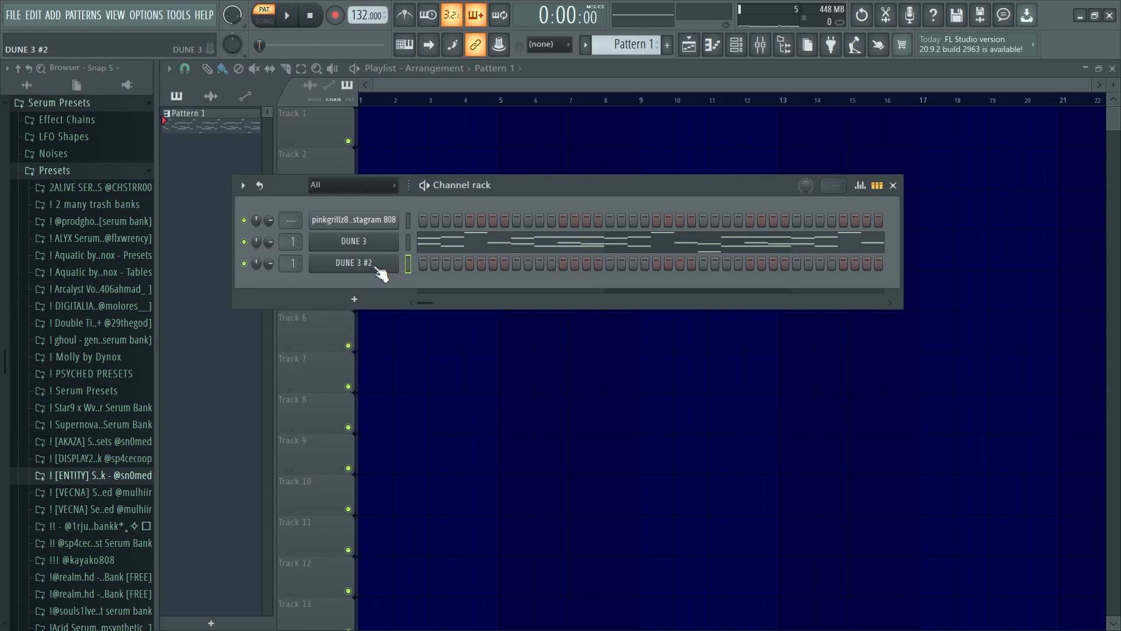
- Open the piano roll of DUNE 3 #2 and place short G5, G#5, C6 and G#5 notes in bar 1
right_click(394, 266)
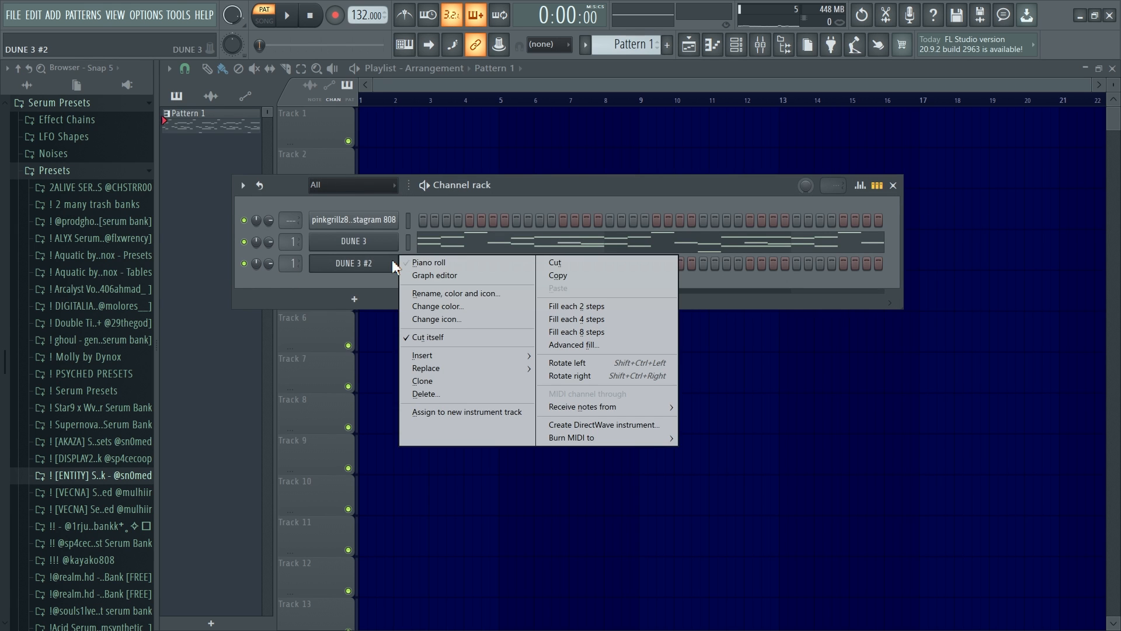
click(459, 264)
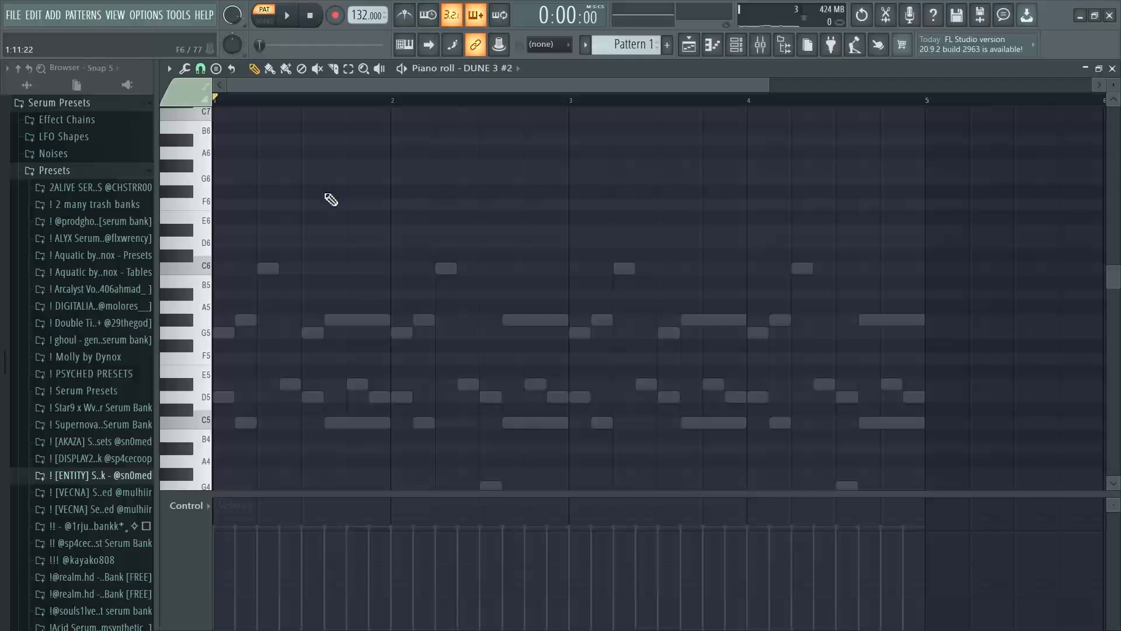
scroll(304, 275, down, 2)
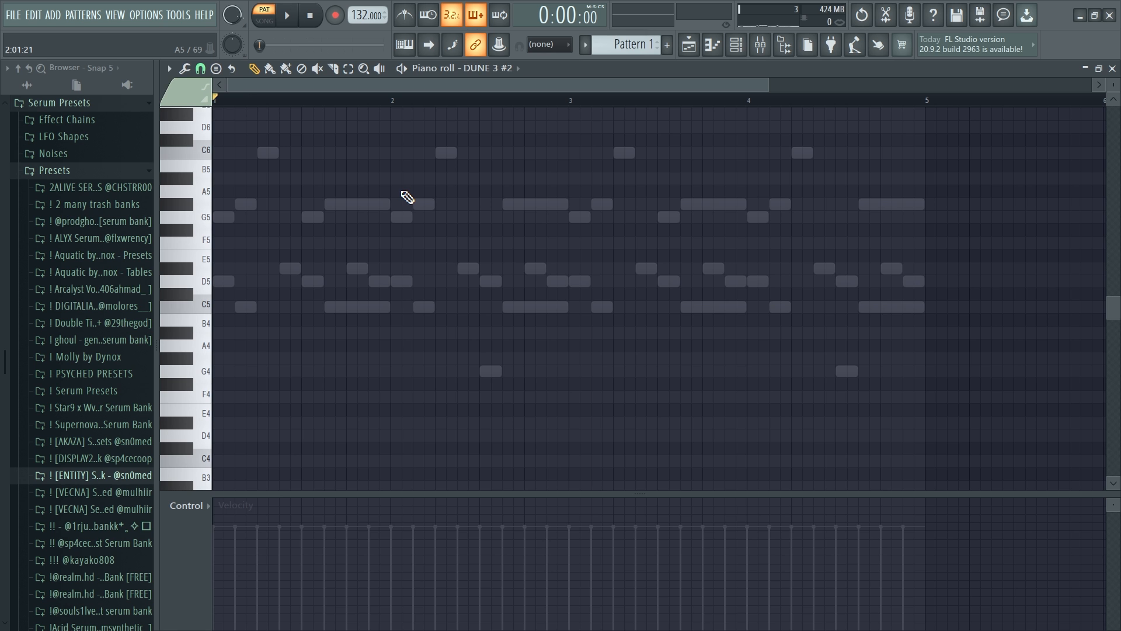
key(space)
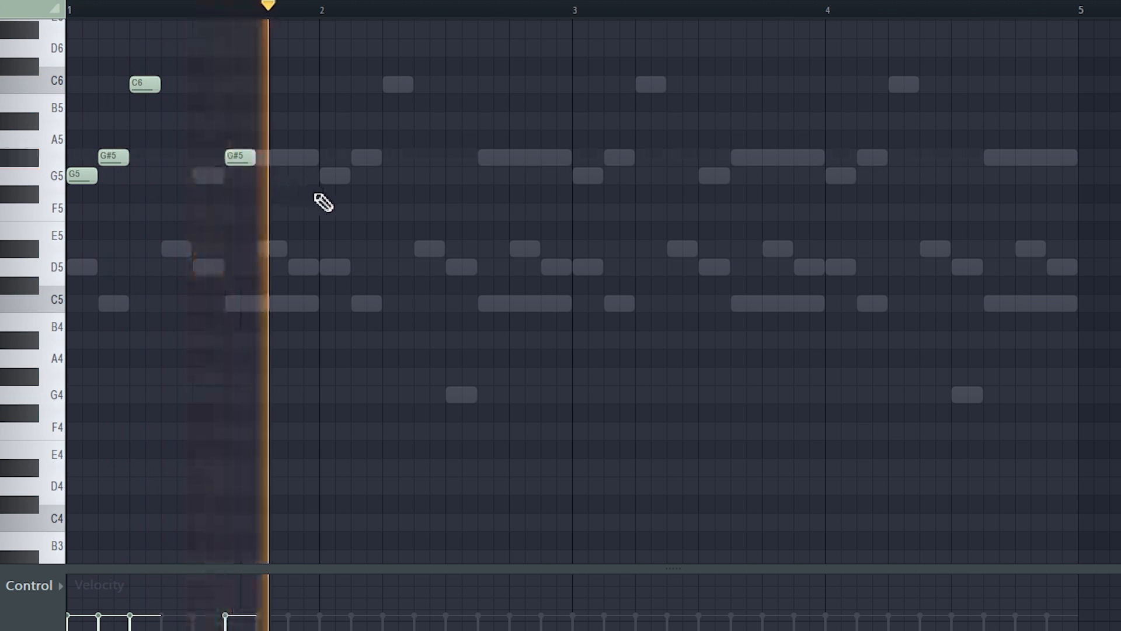
key(space)
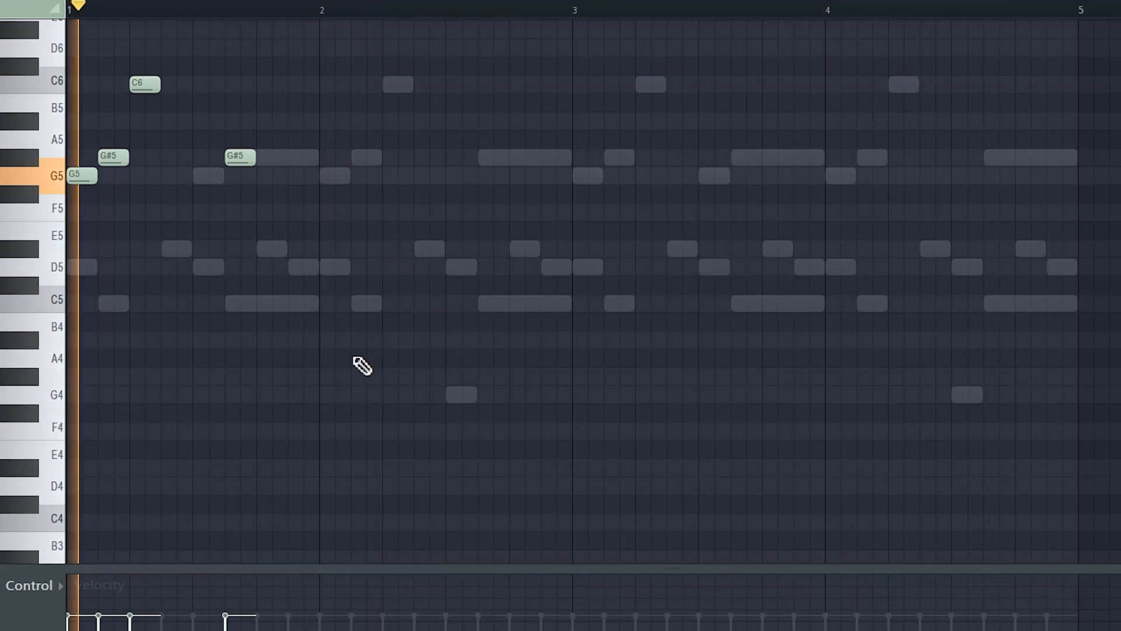
- Add short G4, G#4 and C5 notes at the start of bar 2 and select all the notes of the phrase
click(327, 394)
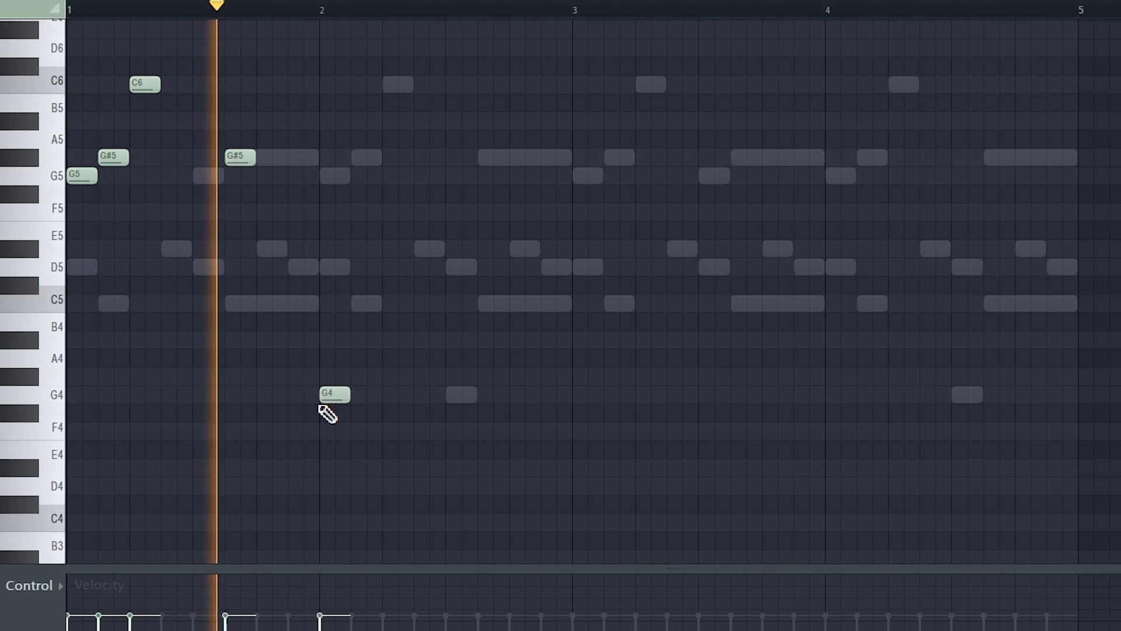
click(357, 377)
click(389, 303)
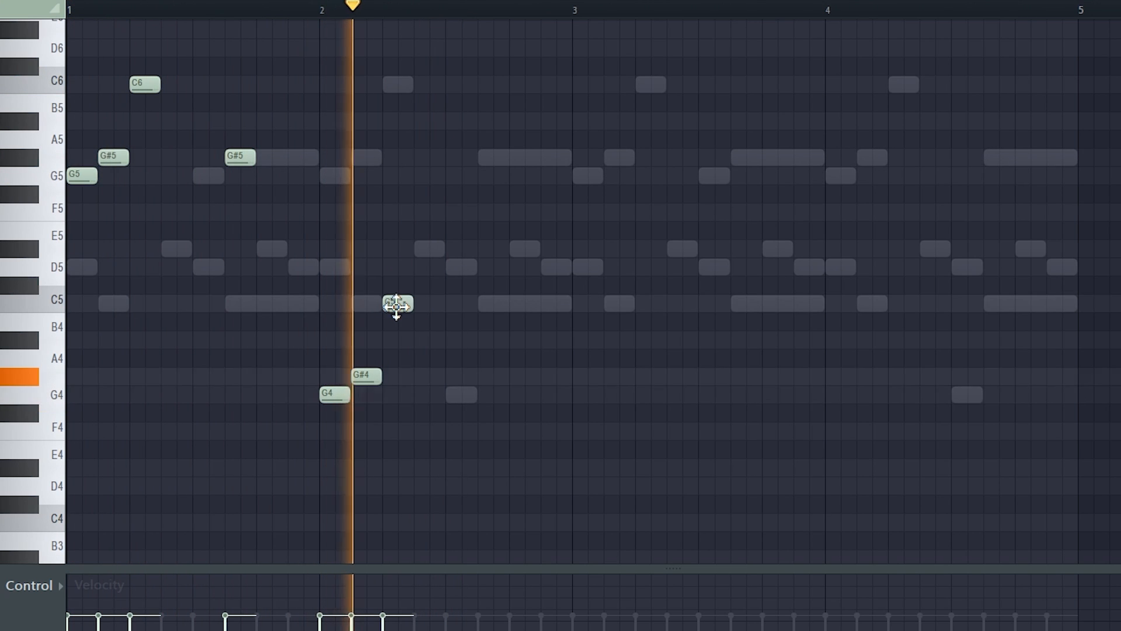
key(ctrl+a)
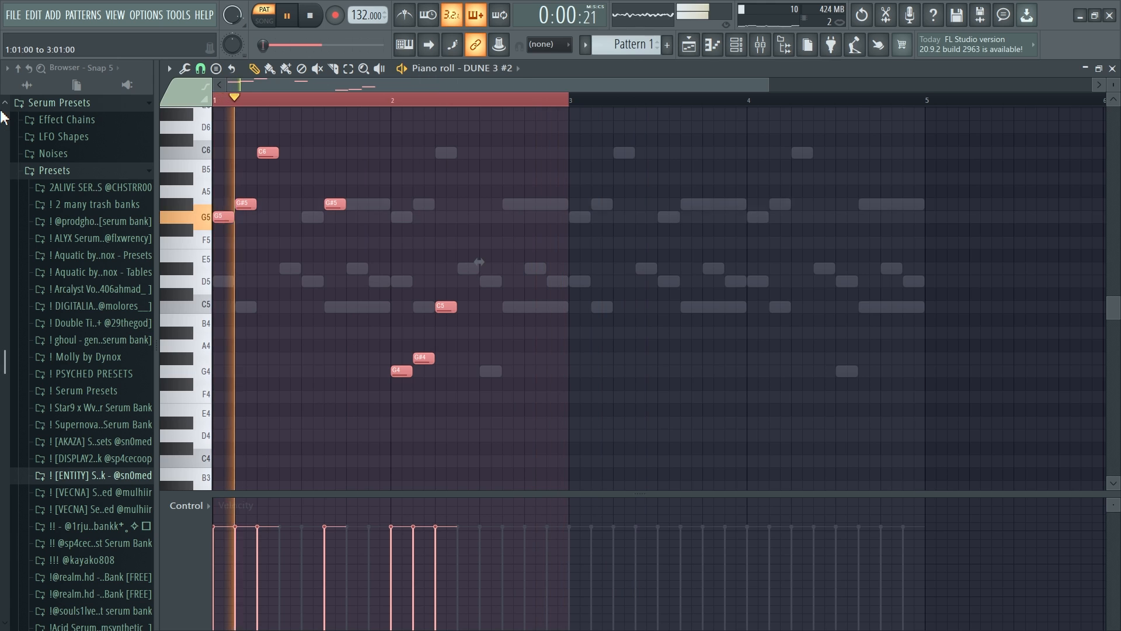
- Duplicate the selected two-bar DUNE 3 #2 phrase into bars 3 and 4
key(ctrl+b)
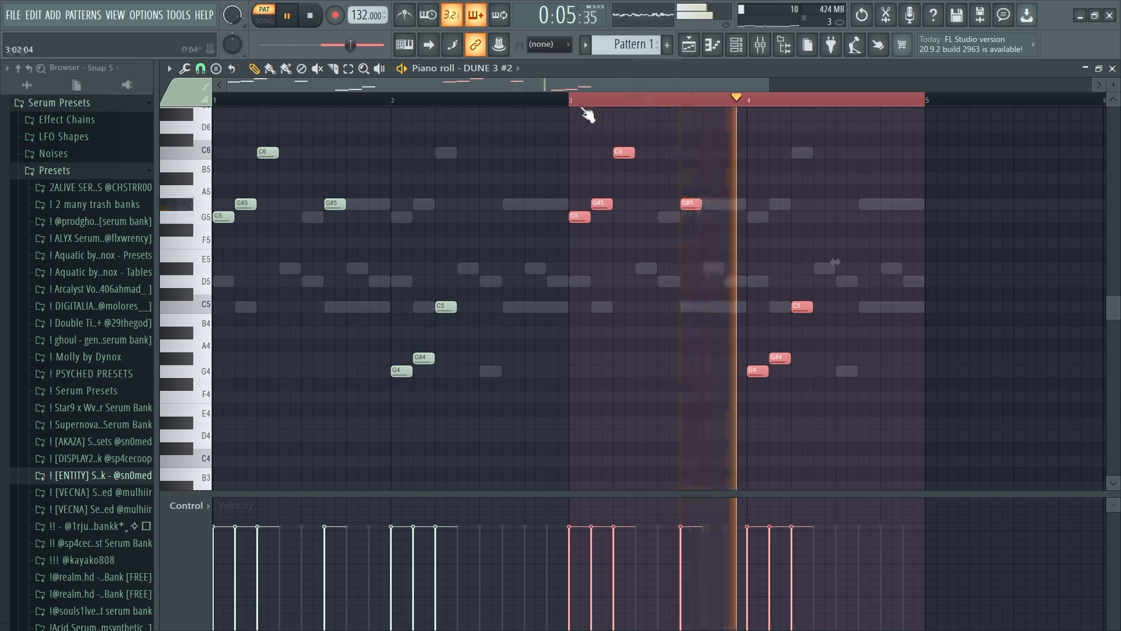
drag(574, 106, 922, 124)
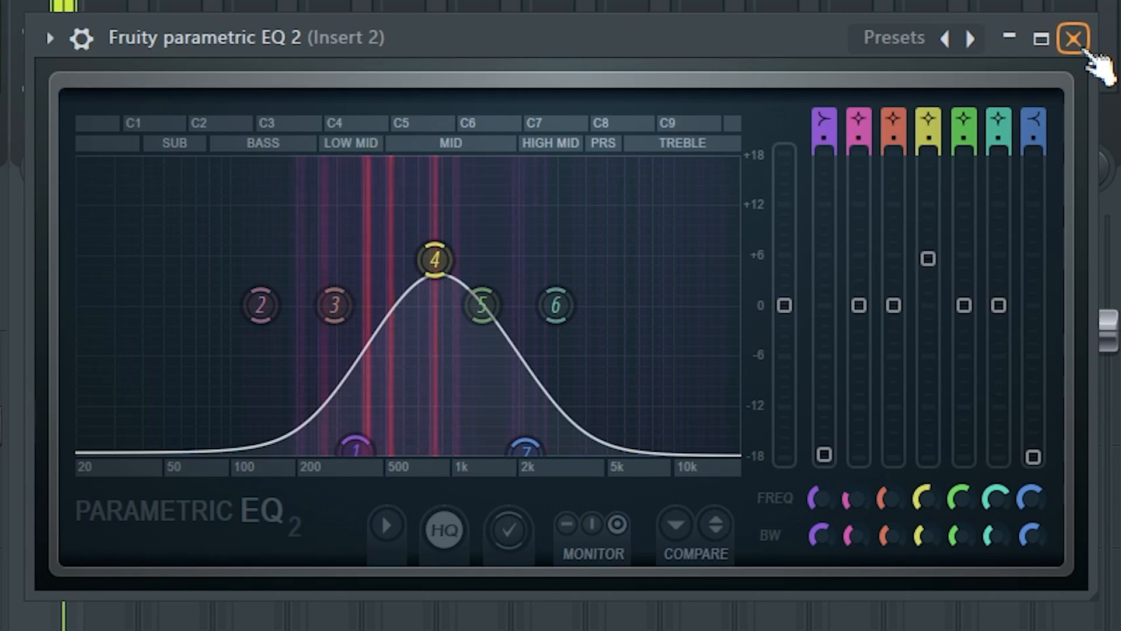
- Close the Insert 2 equalizer and select the original DUNE 3 channel in the channel rack
click(1081, 47)
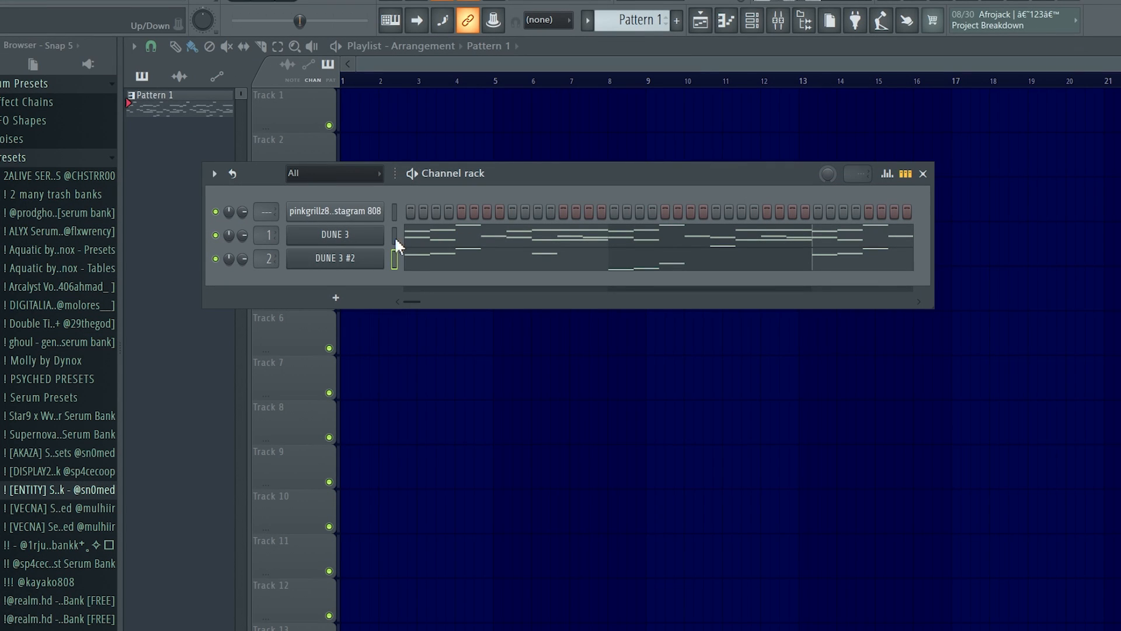
click(394, 235)
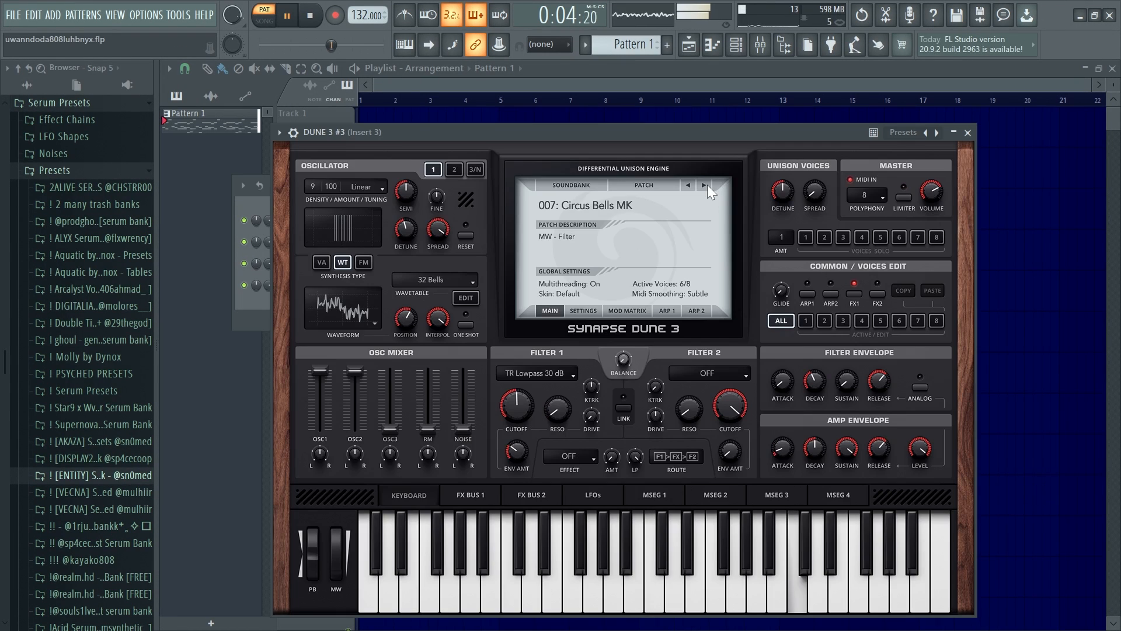
- Advance DUNE 3 #3 to the next patch and lower mixer track Insert 3 to about 76% volume
click(705, 185)
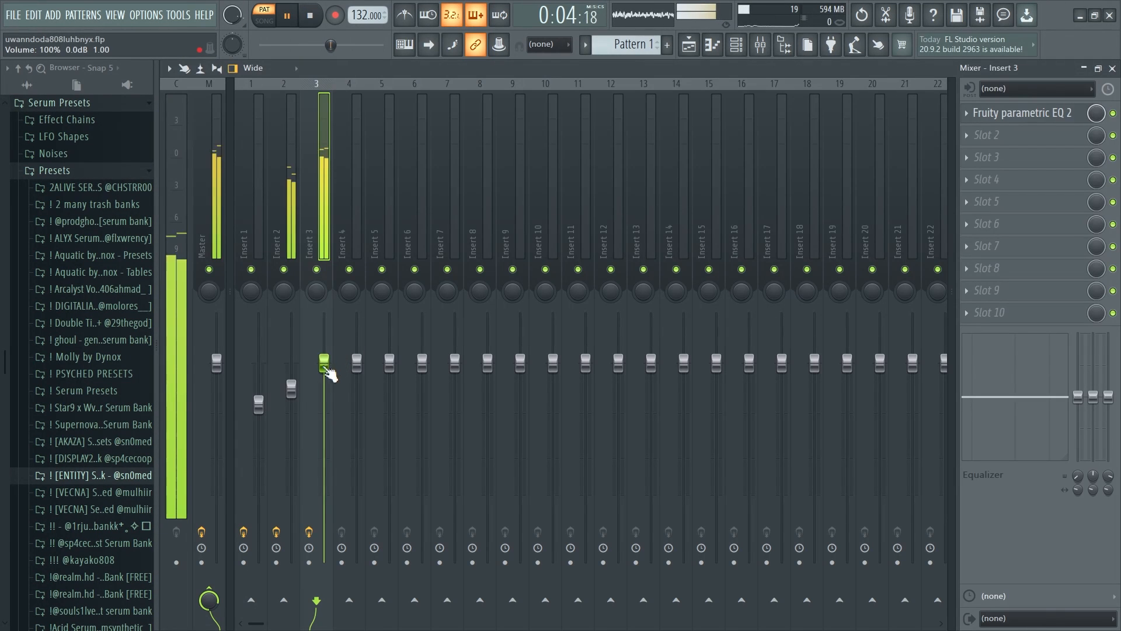
drag(326, 370, 326, 417)
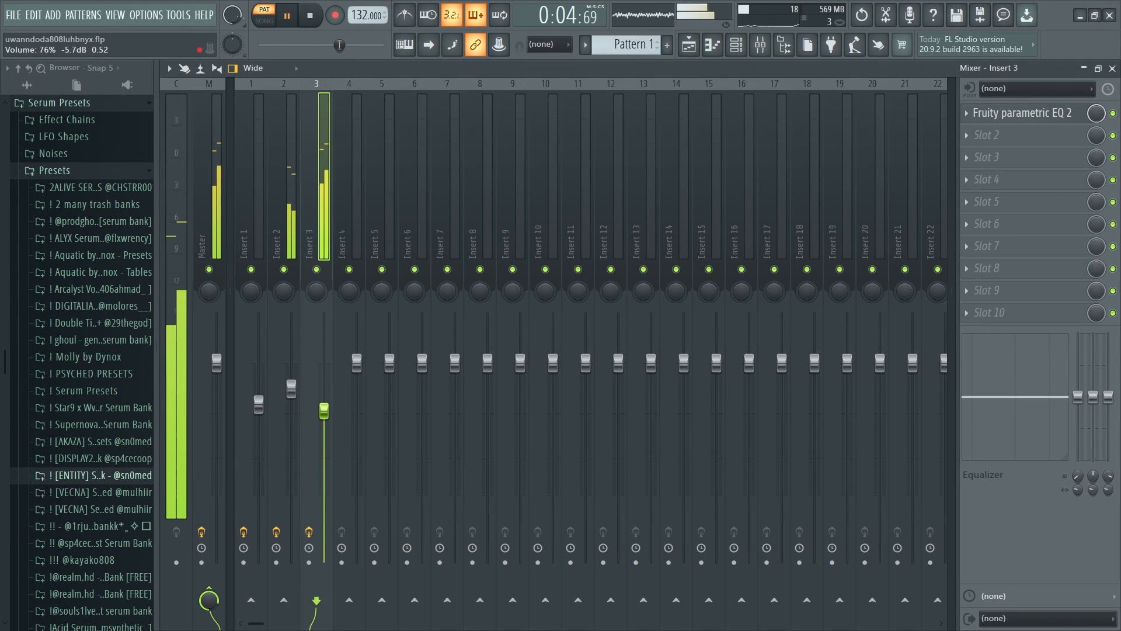
- In the Insert 3 equalizer, raise band 5 slightly near 1316 Hz and lift the high-shelf band 7
click(998, 117)
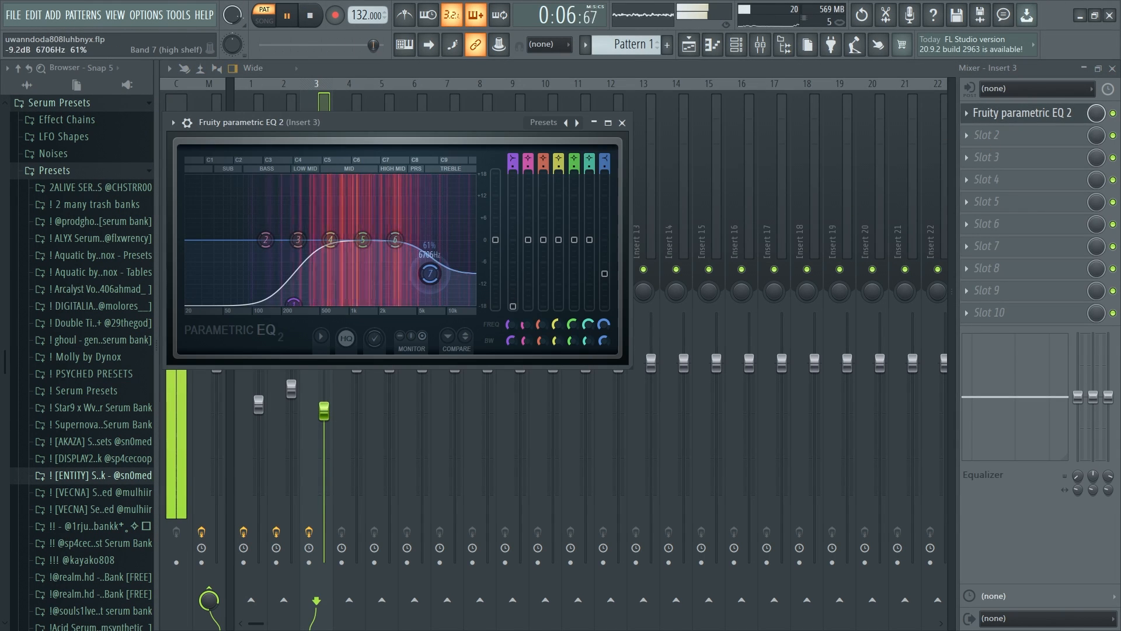
drag(432, 275, 448, 240)
drag(363, 240, 361, 225)
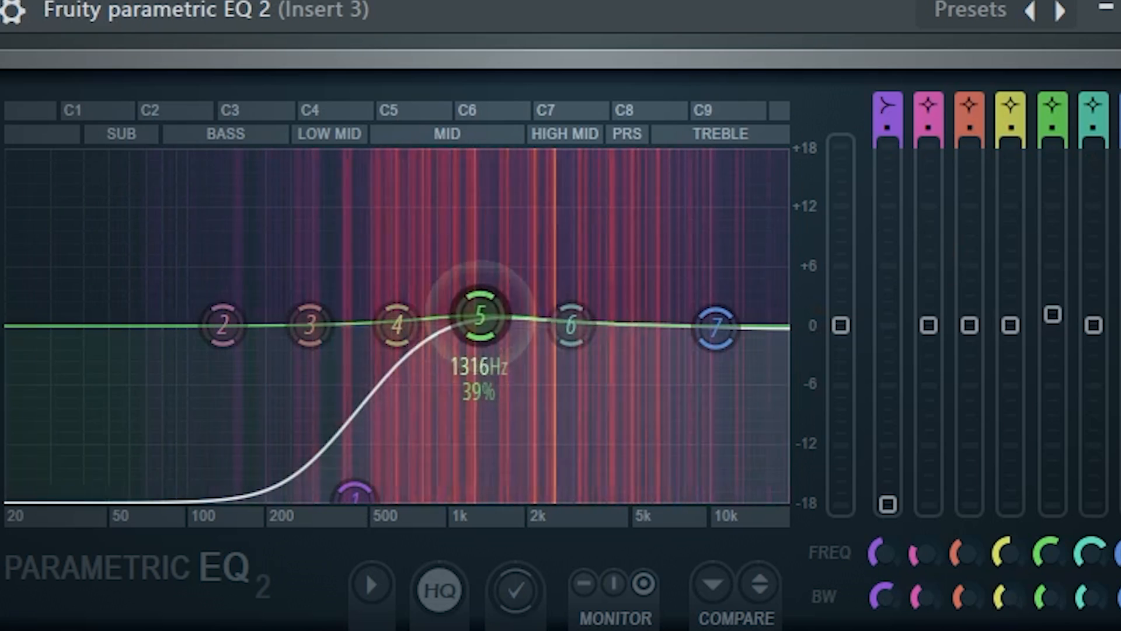
drag(480, 286, 478, 283)
drag(716, 327, 721, 291)
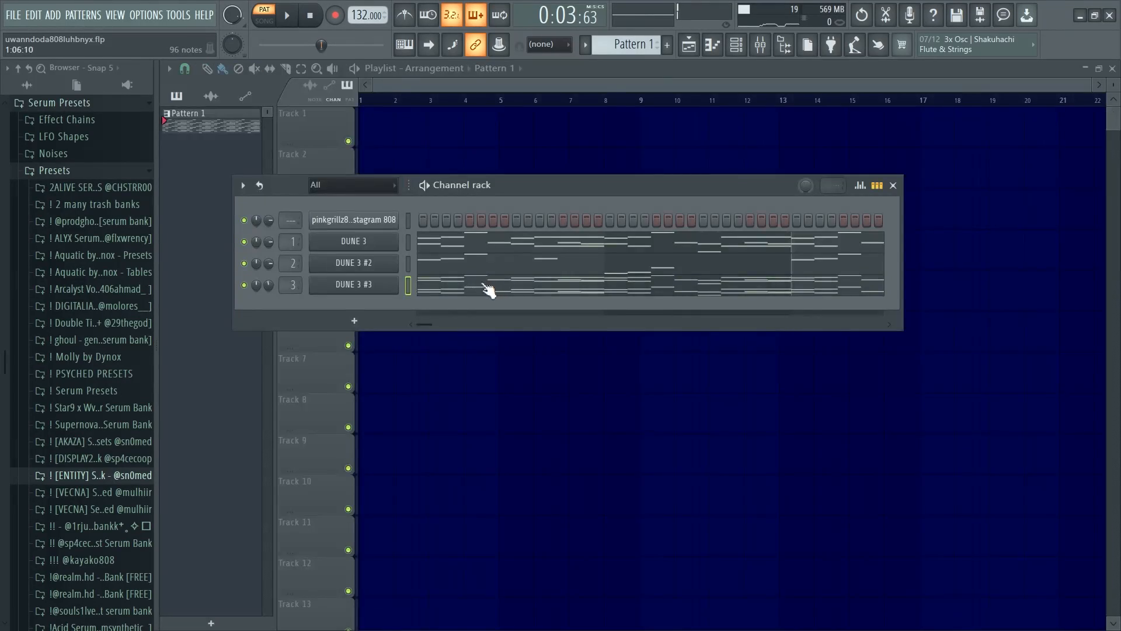
- Examine the layered notes of DUNE 3 #3 across its octaves in the piano roll
click(488, 291)
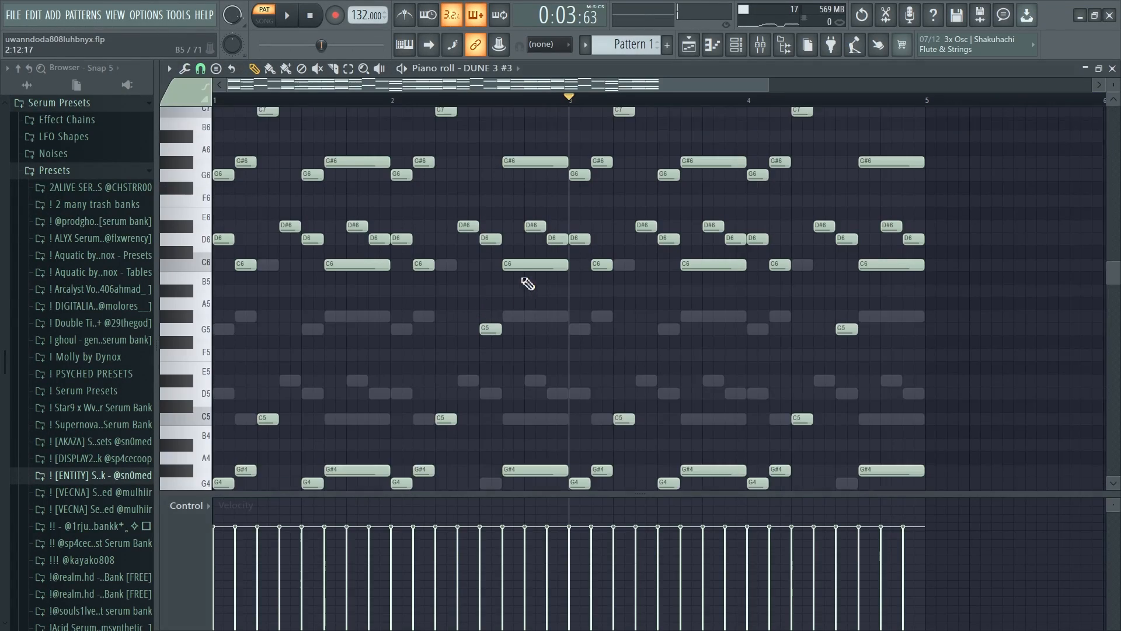
scroll(526, 283, up, 2)
drag(960, 450, 960, 317)
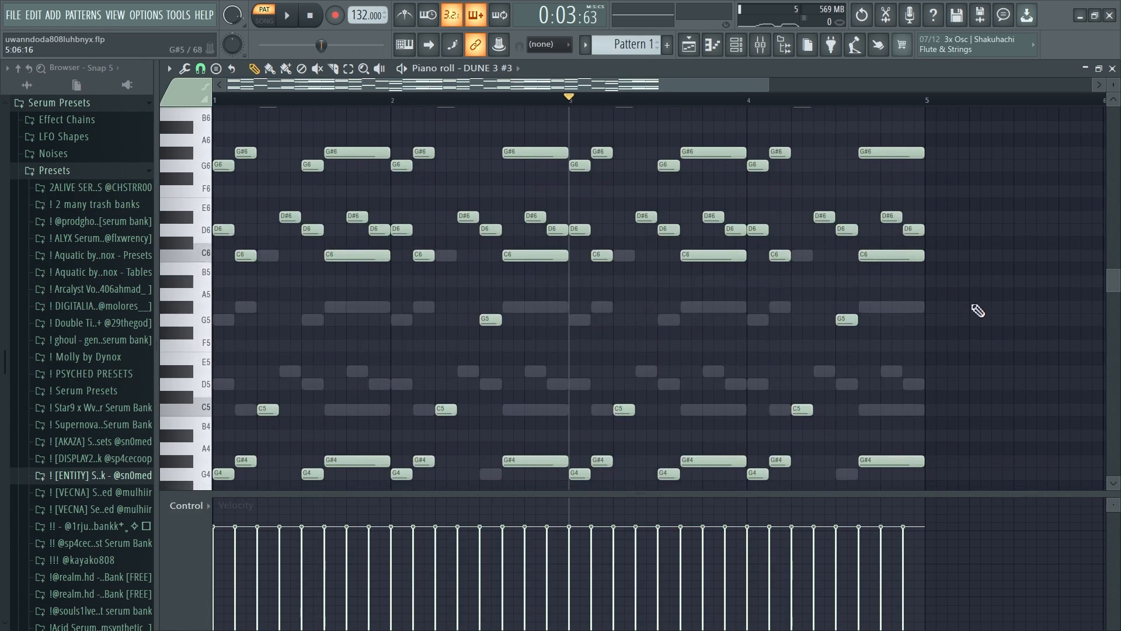
scroll(759, 297, down, 5)
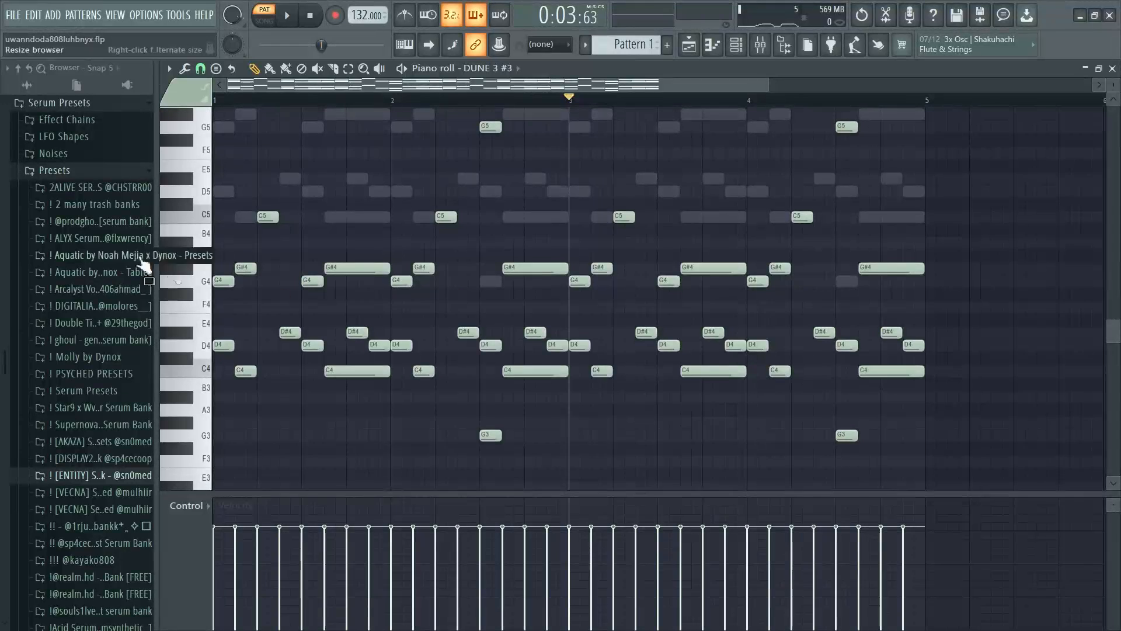
scroll(543, 167, up, 2)
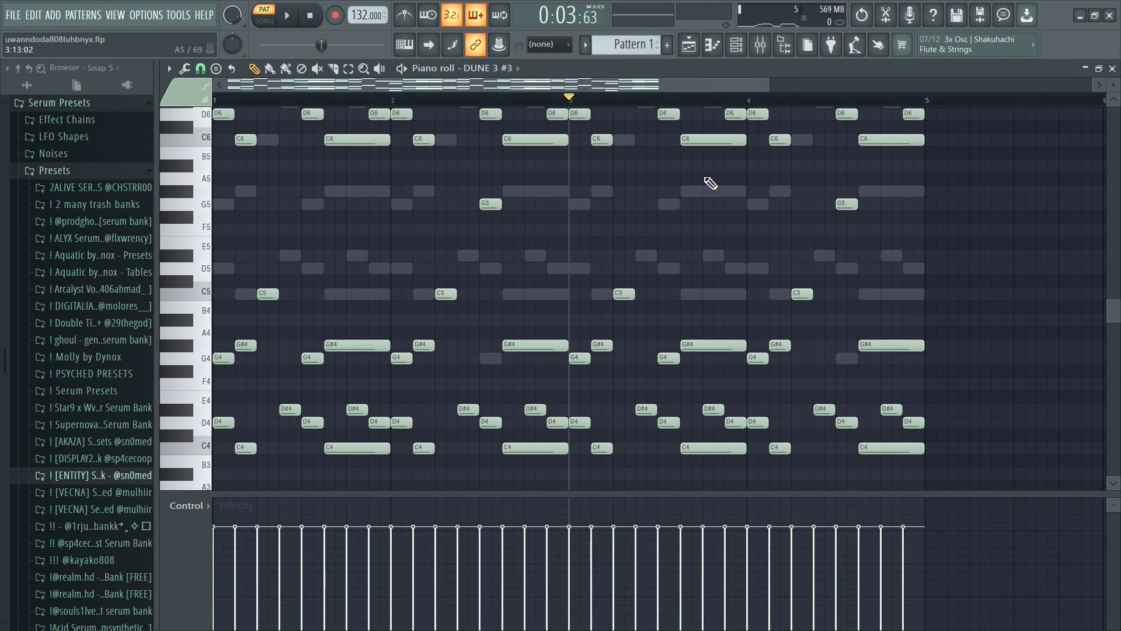
scroll(590, 246, up, 1)
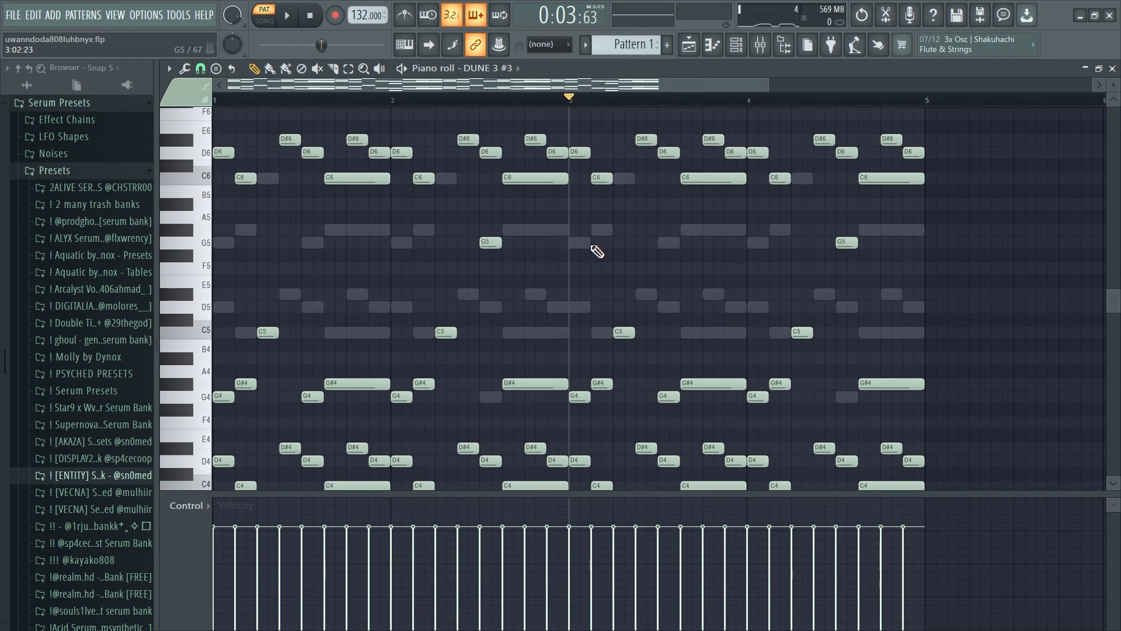
key(Escape)
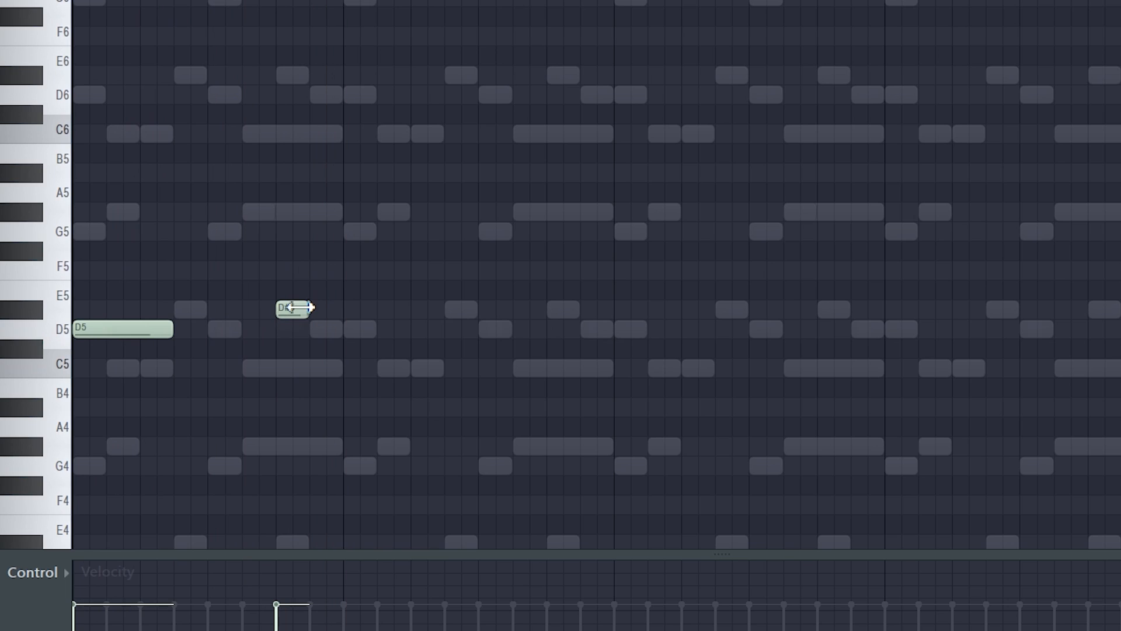
- Lengthen the D#5 note of DUNE 3 #4 into the start of bar 2 and add a short G5 at the end of bar 2
key(space)
drag(310, 309, 413, 310)
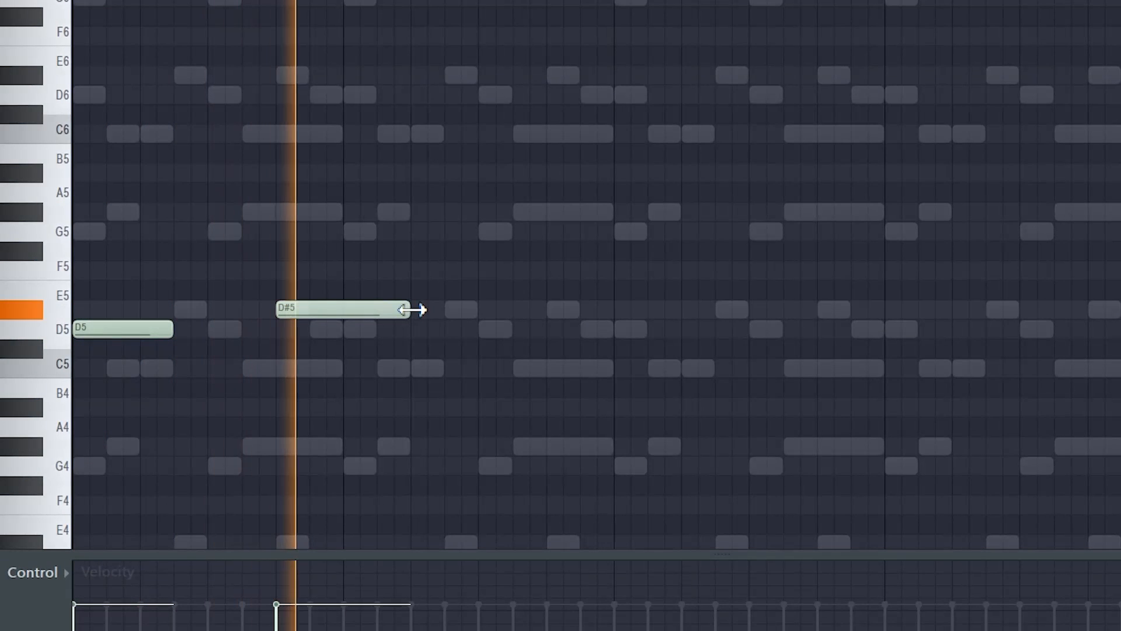
click(588, 231)
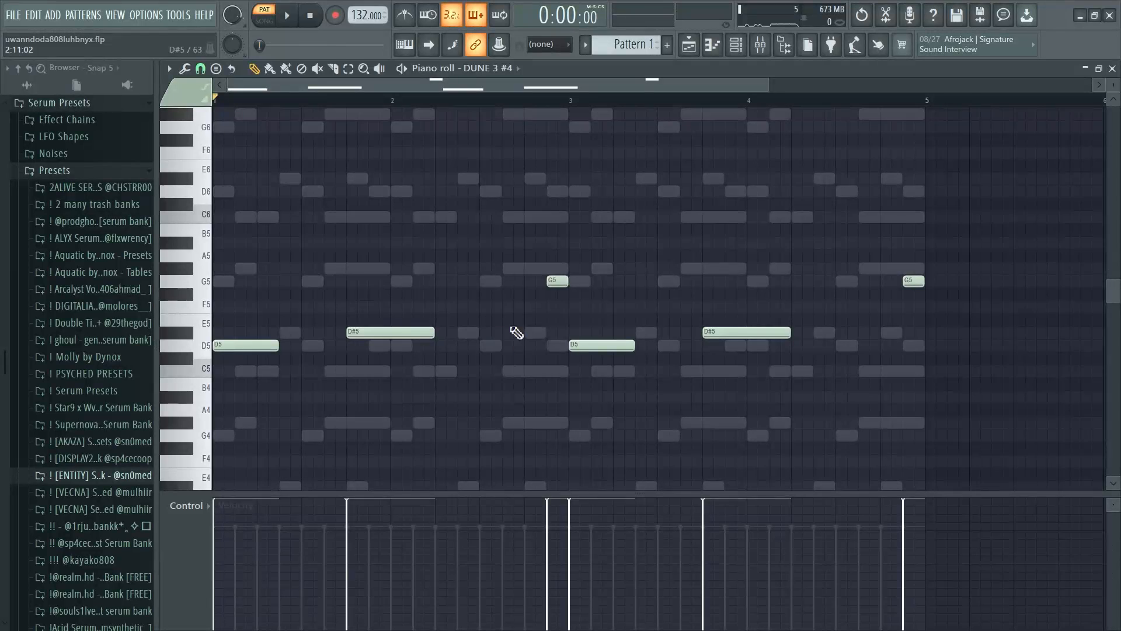
- Return to the channel rack and open the [ENTITY] Serum preset folder in the browser
drag(562, 376, 556, 174)
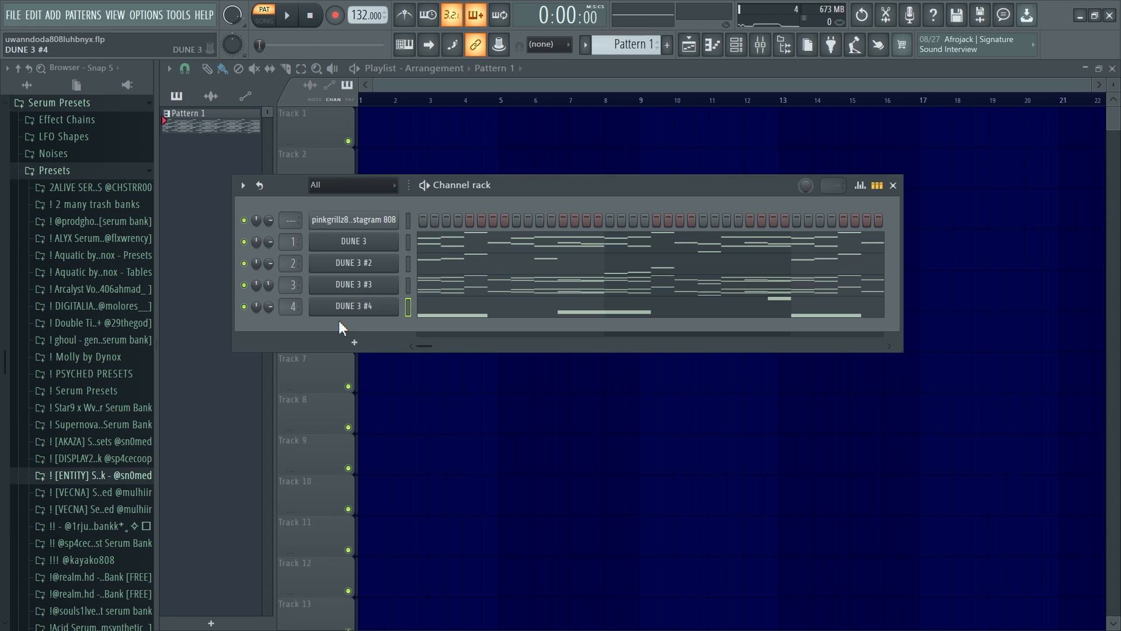
click(133, 476)
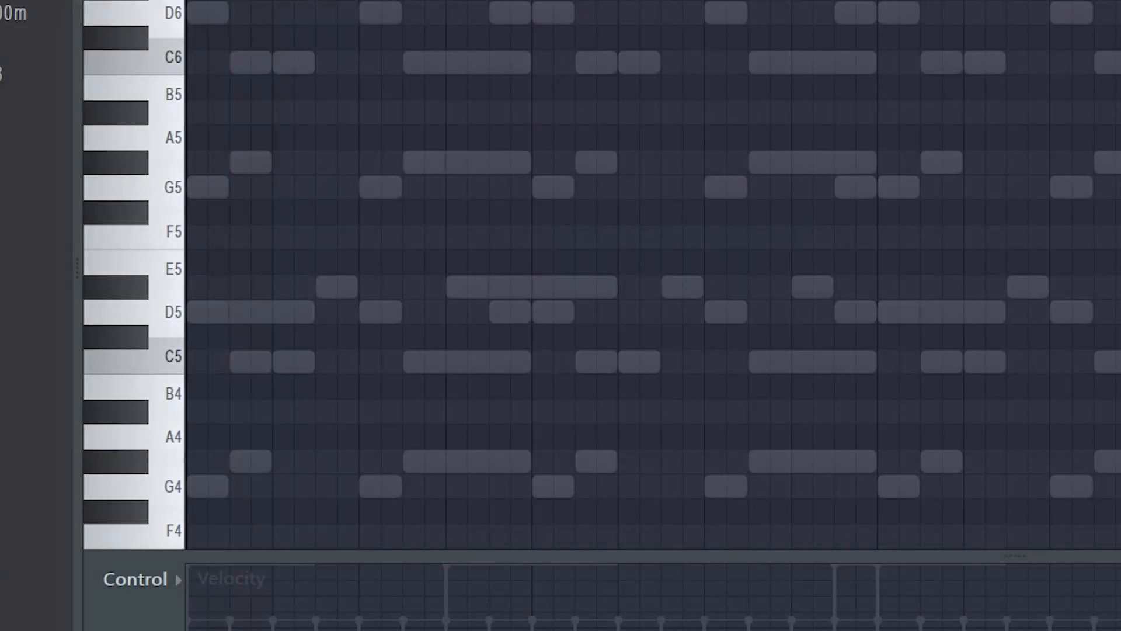
- Draw a D5 note at the start of bar 1 for the Serum bass and lengthen it to nearly half a bar
drag(368, 326, 120, 320)
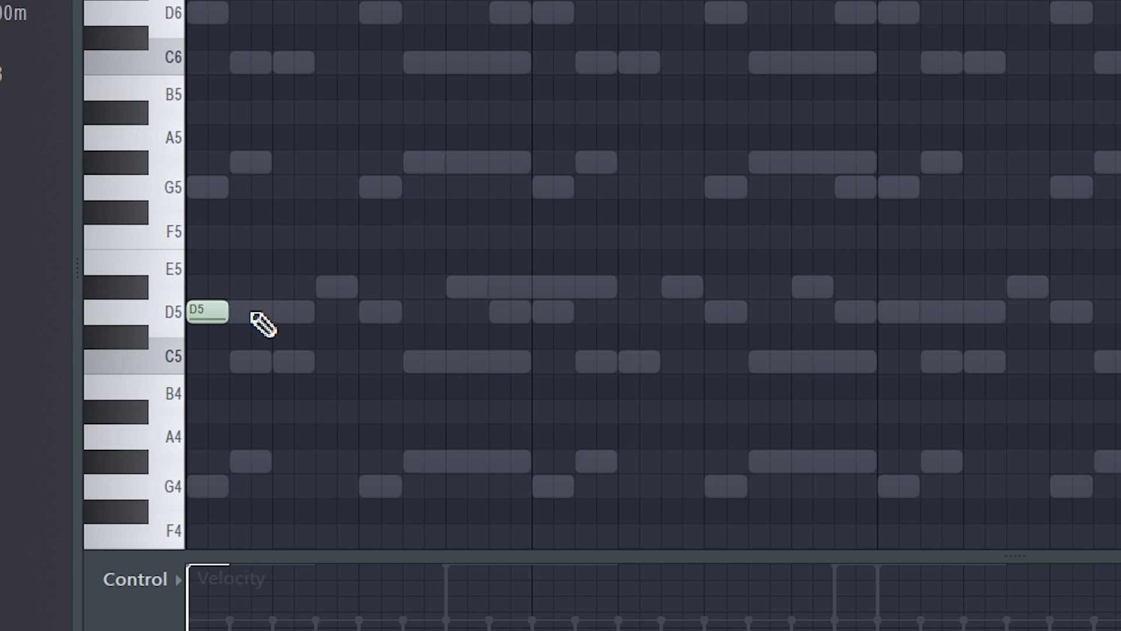
drag(226, 316, 317, 311)
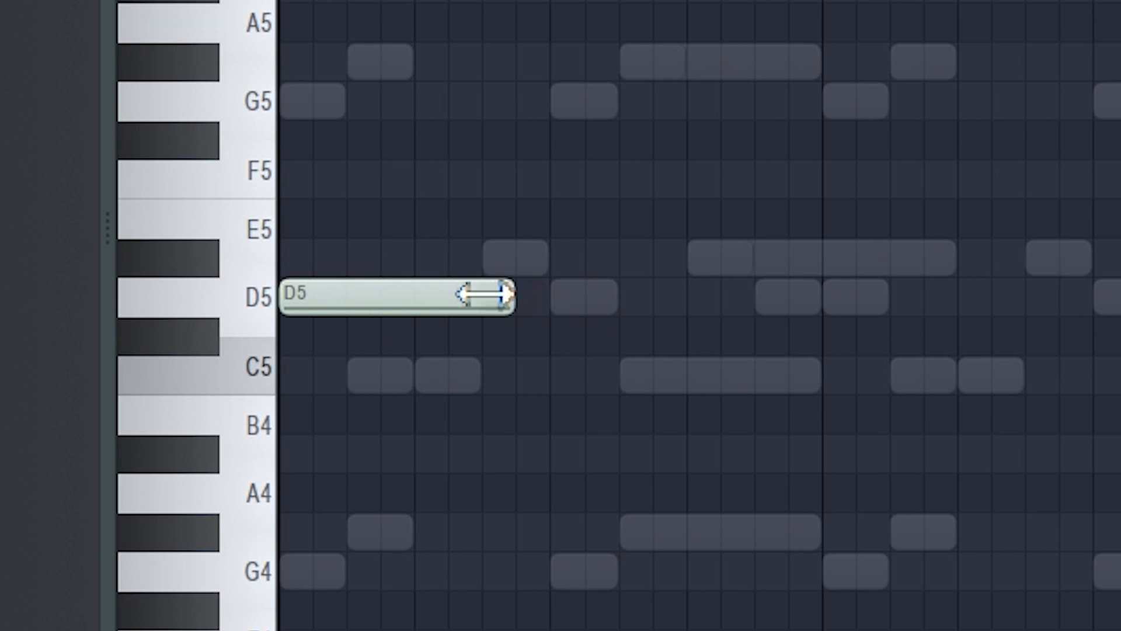
- Play back the pattern and lower the volume fader of mixer track Insert 5
key(space)
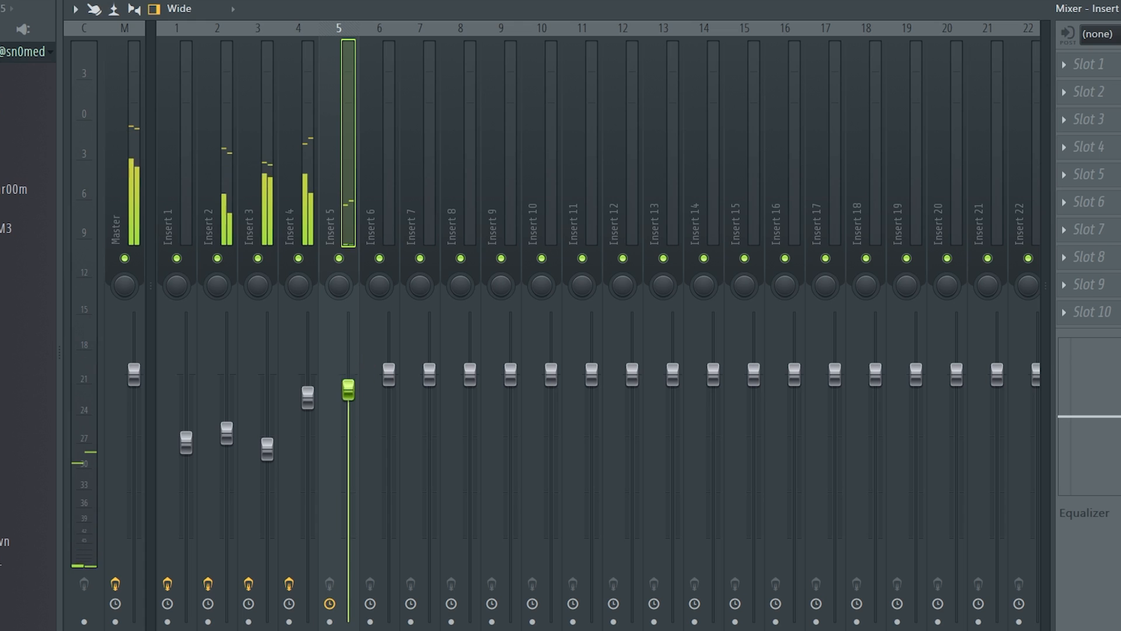
drag(348, 389, 348, 447)
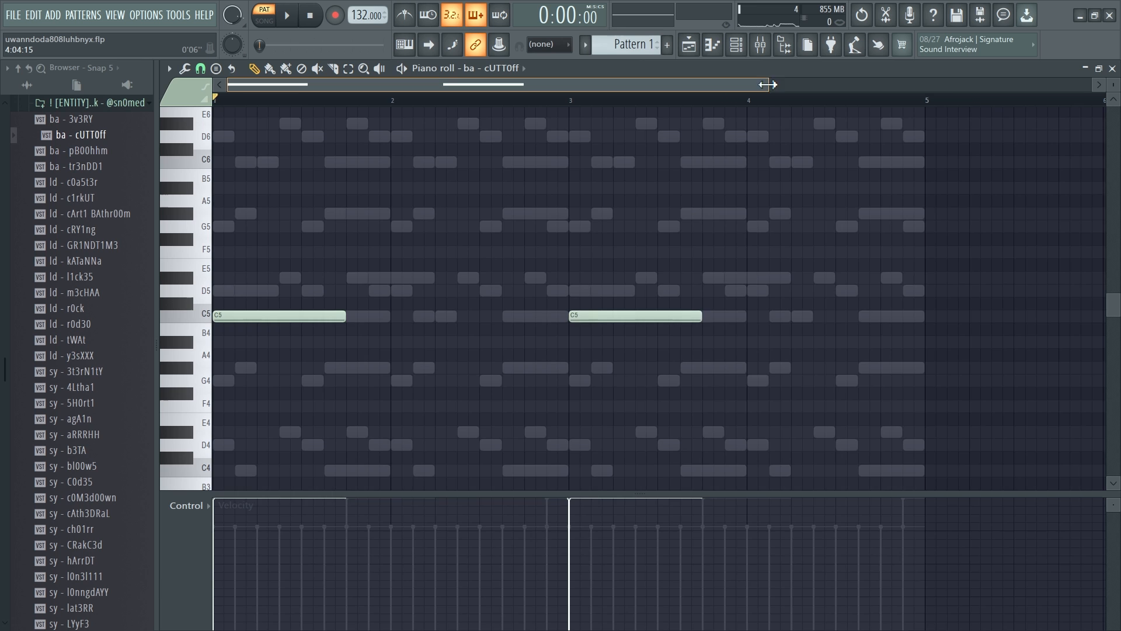
drag(768, 85, 289, 245)
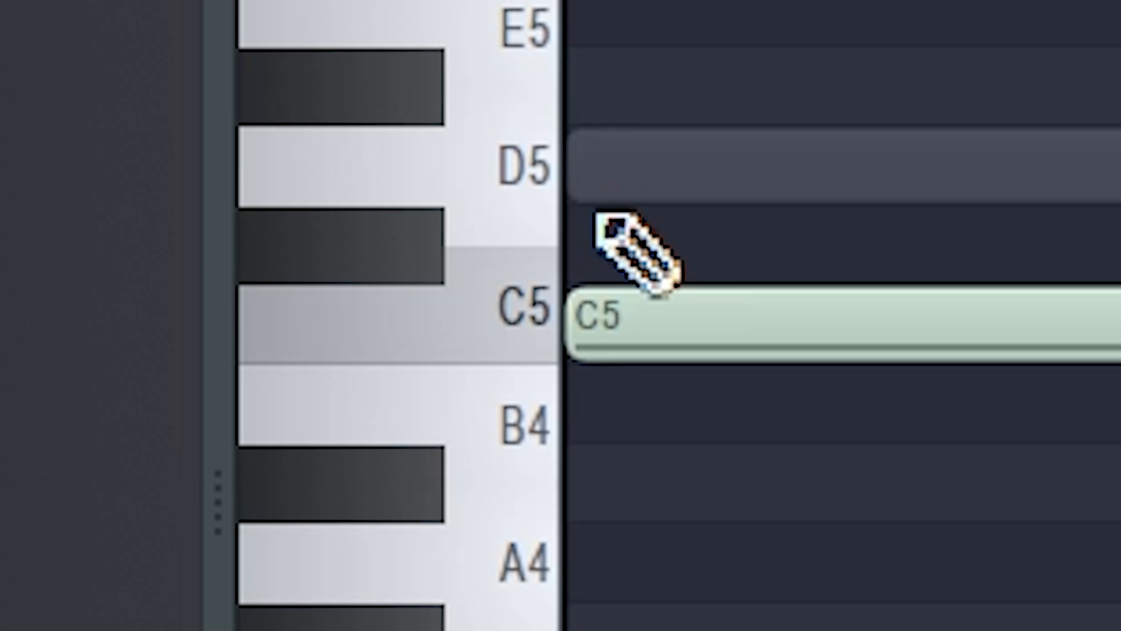
drag(280, 85, 813, 116)
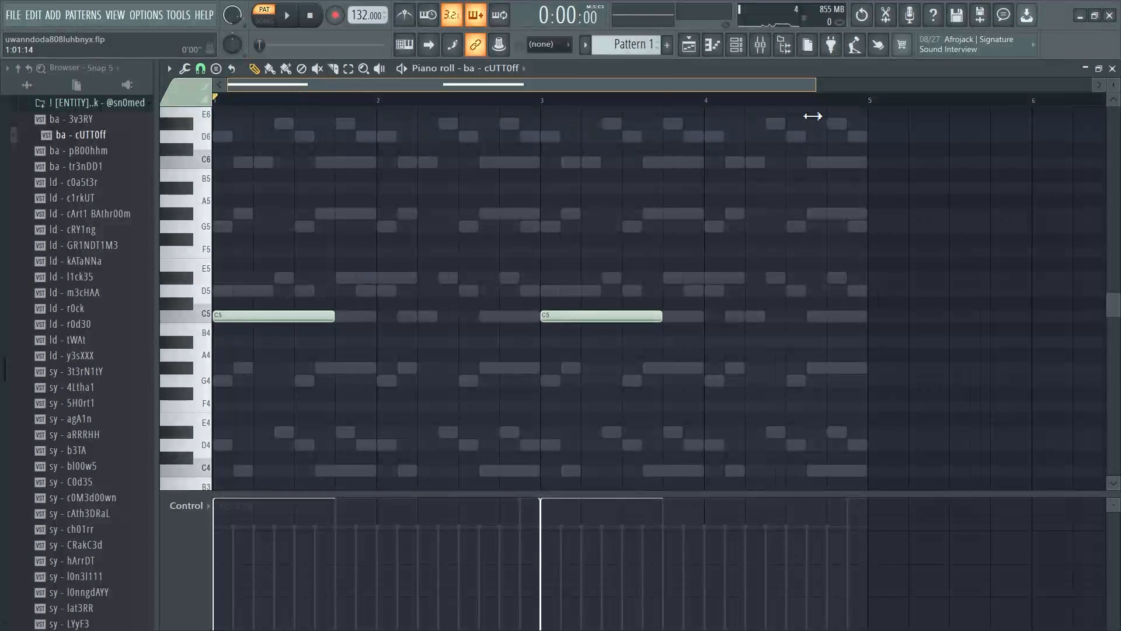
drag(813, 116, 840, 112)
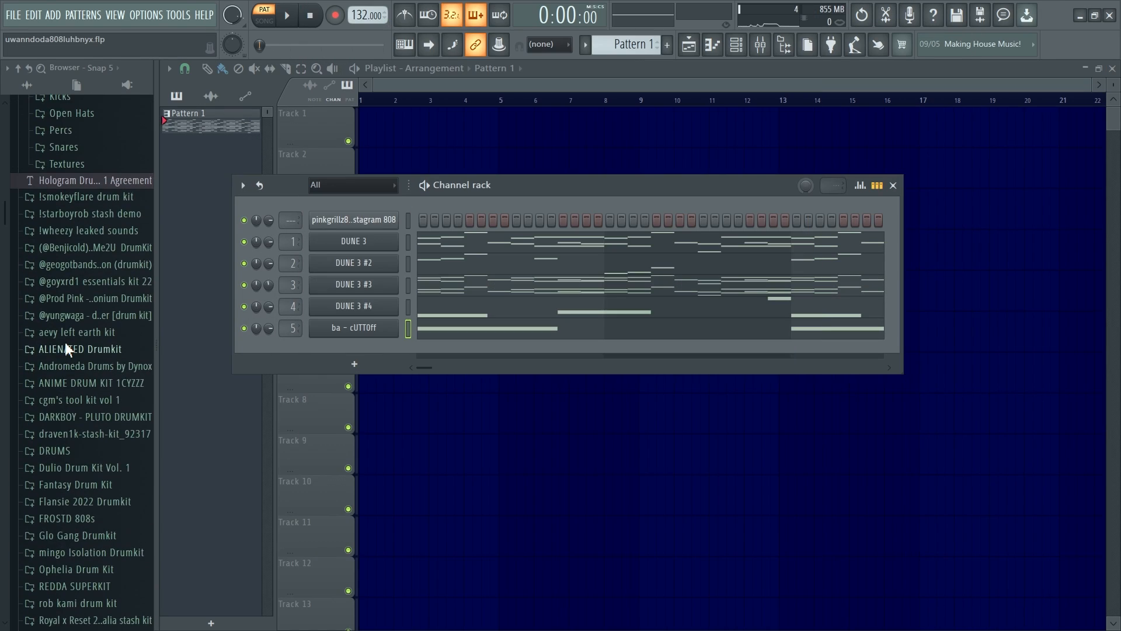
- Find the pinkgrillz88 - r!ck0wen 808 sample in the drum kits and add it as a new channel
click(64, 340)
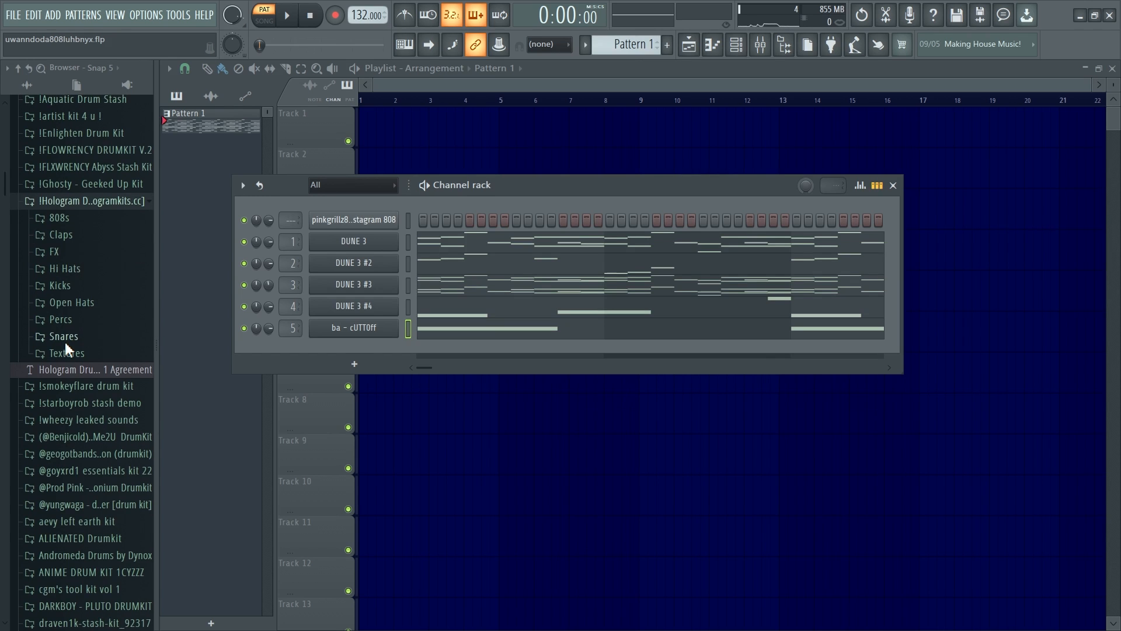
scroll(65, 342, up, 2)
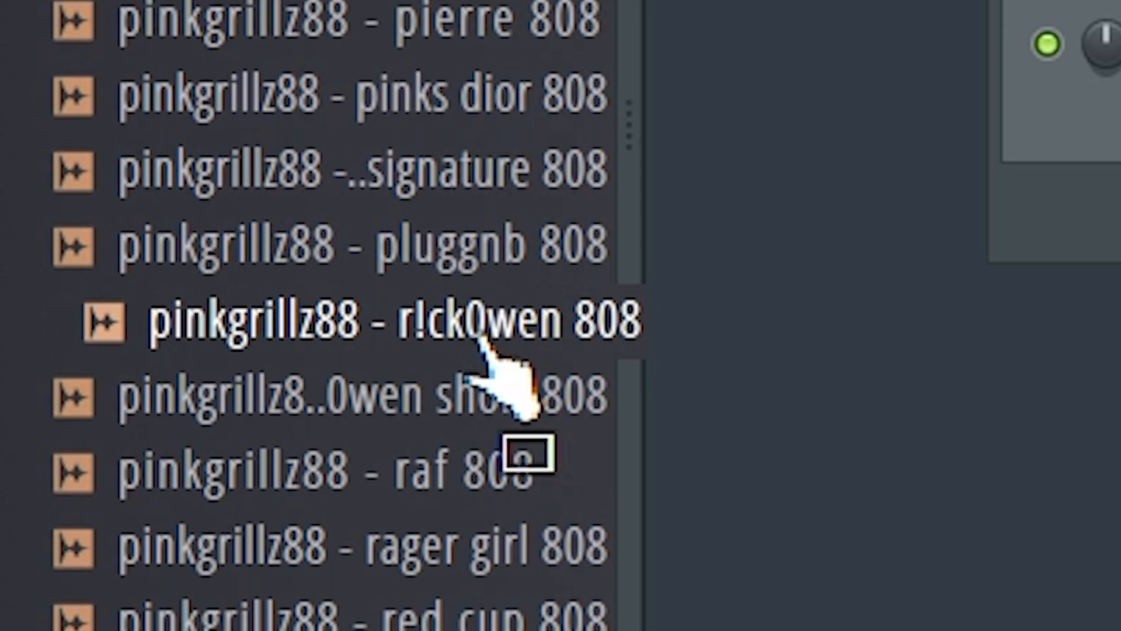
drag(479, 338, 323, 345)
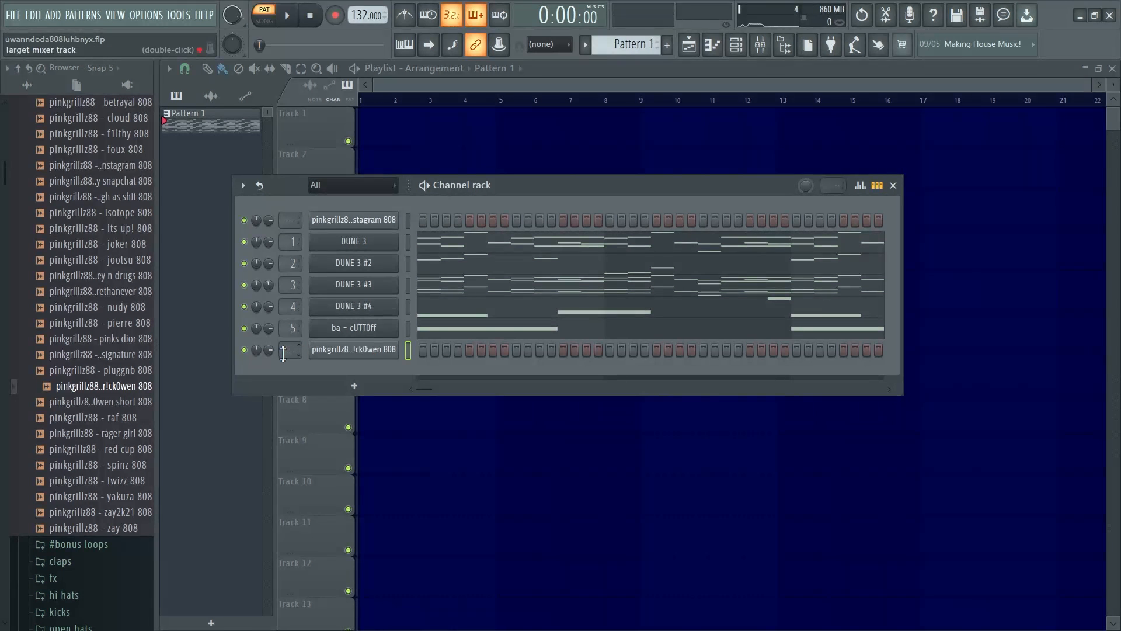
- Route the new 808 channel to mixer track 10 and load Fruity soft clipper in slot 10 of Insert 10
scroll(245, 360, up, 10)
key(F9)
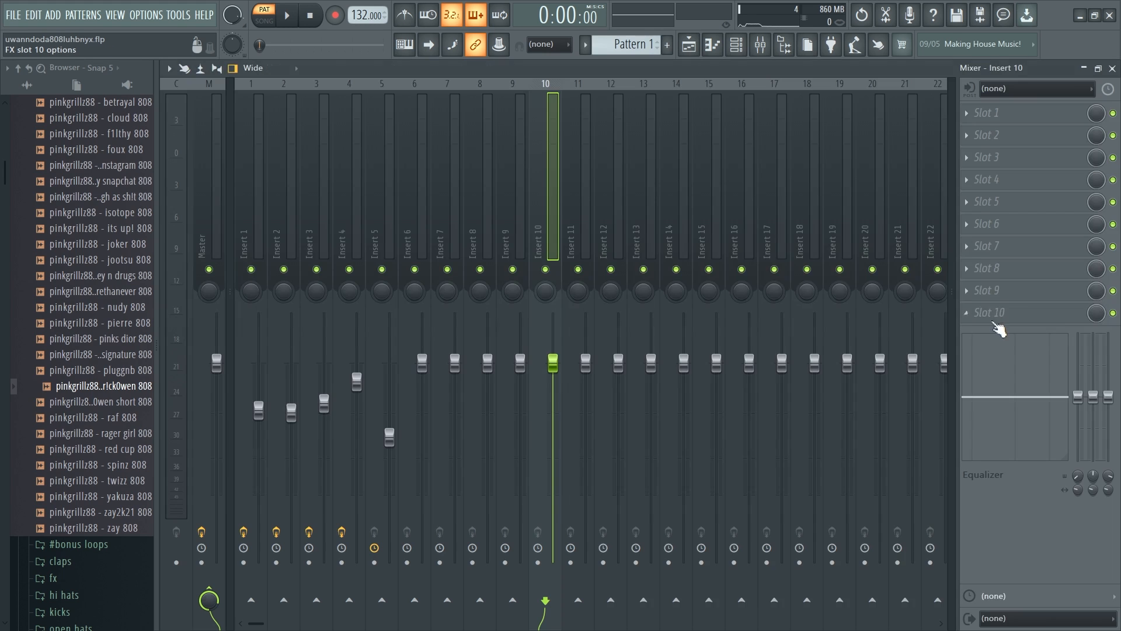
click(994, 316)
mouse_move(991, 325)
click(646, 354)
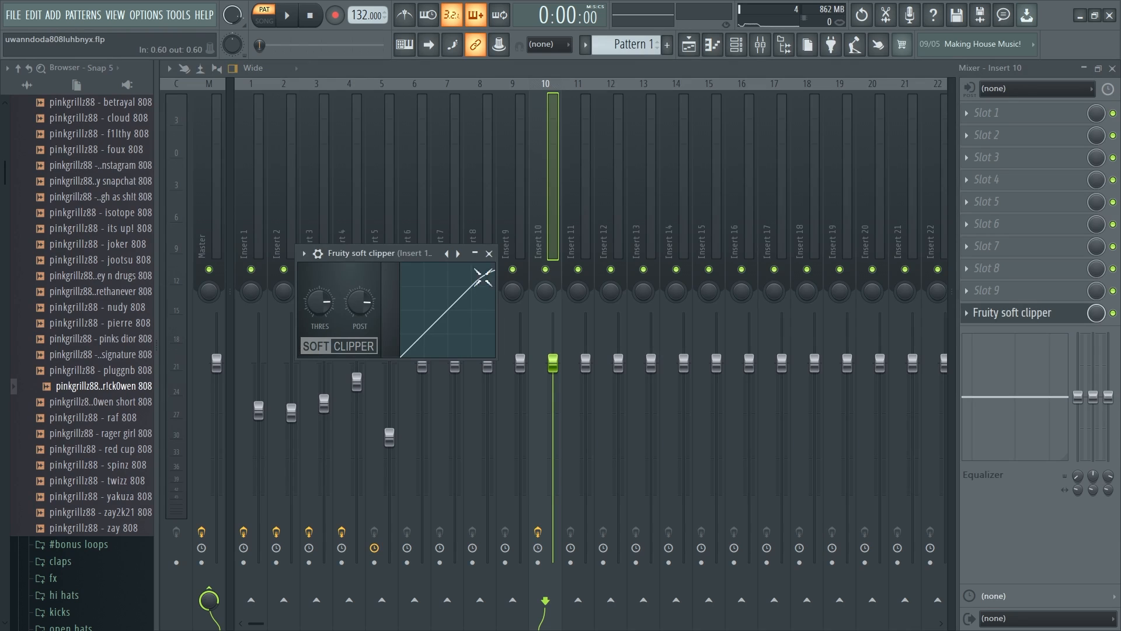
click(490, 255)
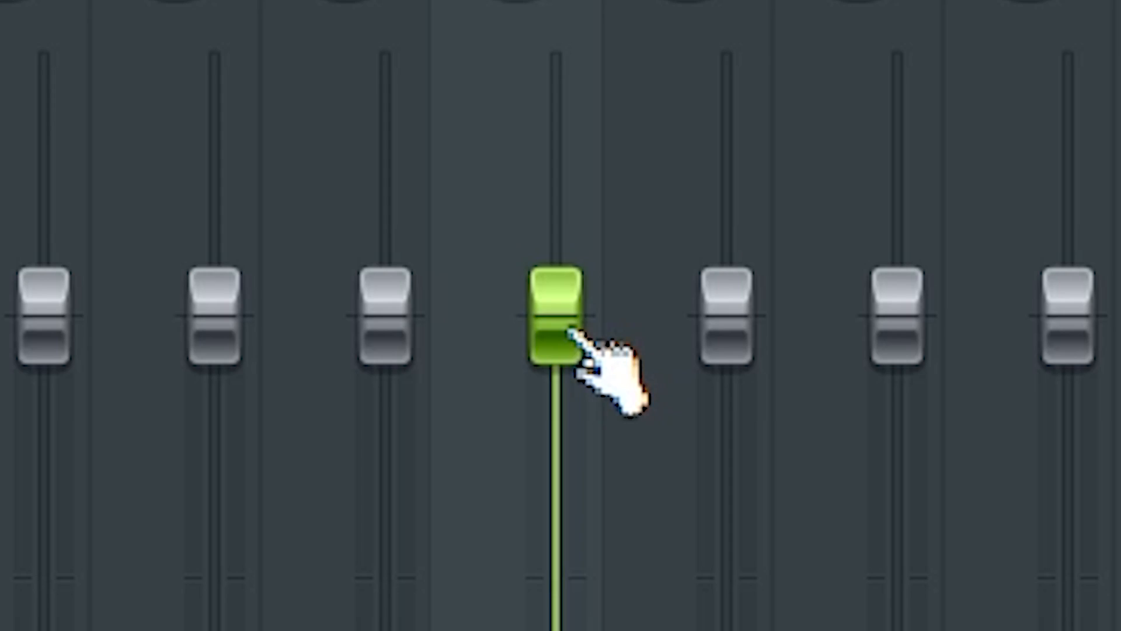
- Play back the four-bar 808 line on C5 in the piano roll and deselect its notes
scroll(556, 365, up, 2)
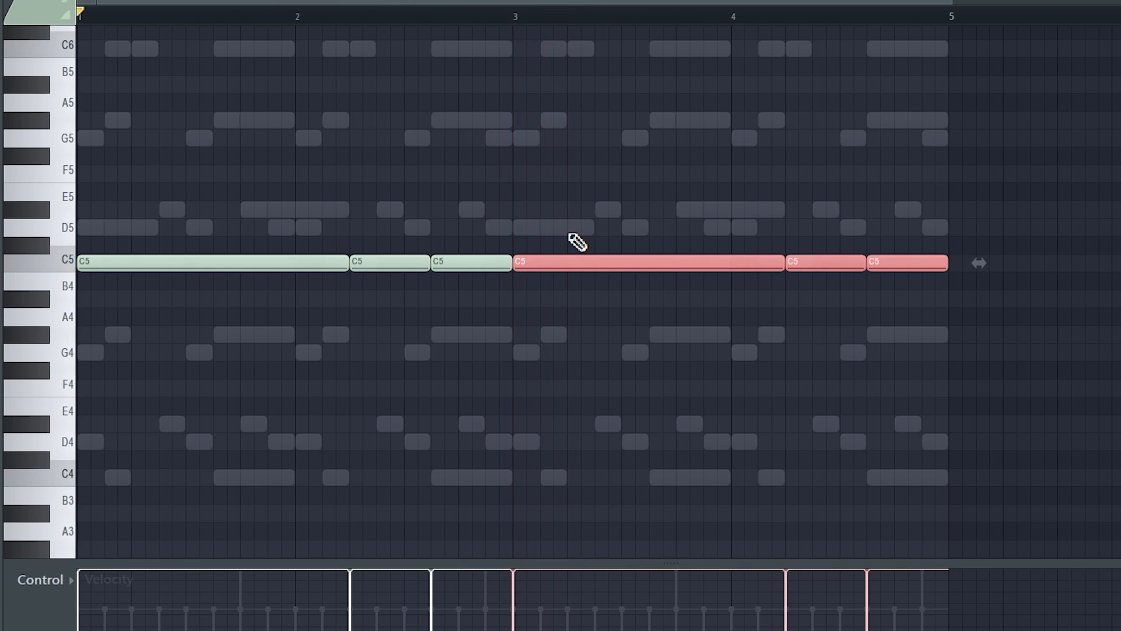
key(space)
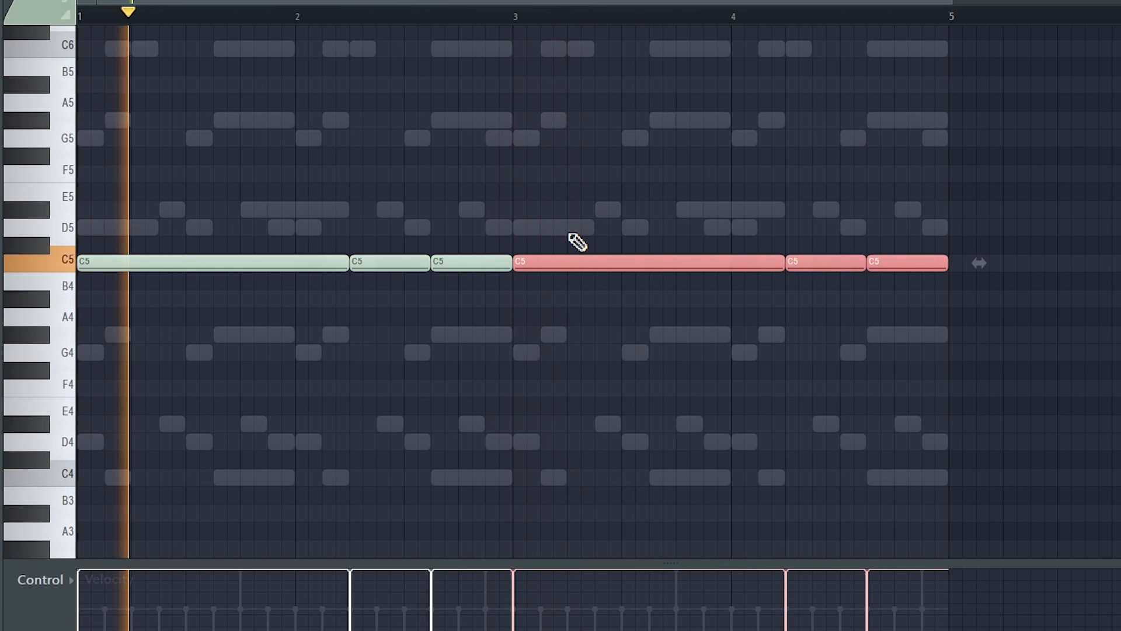
click(552, 135)
right_click(614, 139)
scroll(649, 175, up, 3)
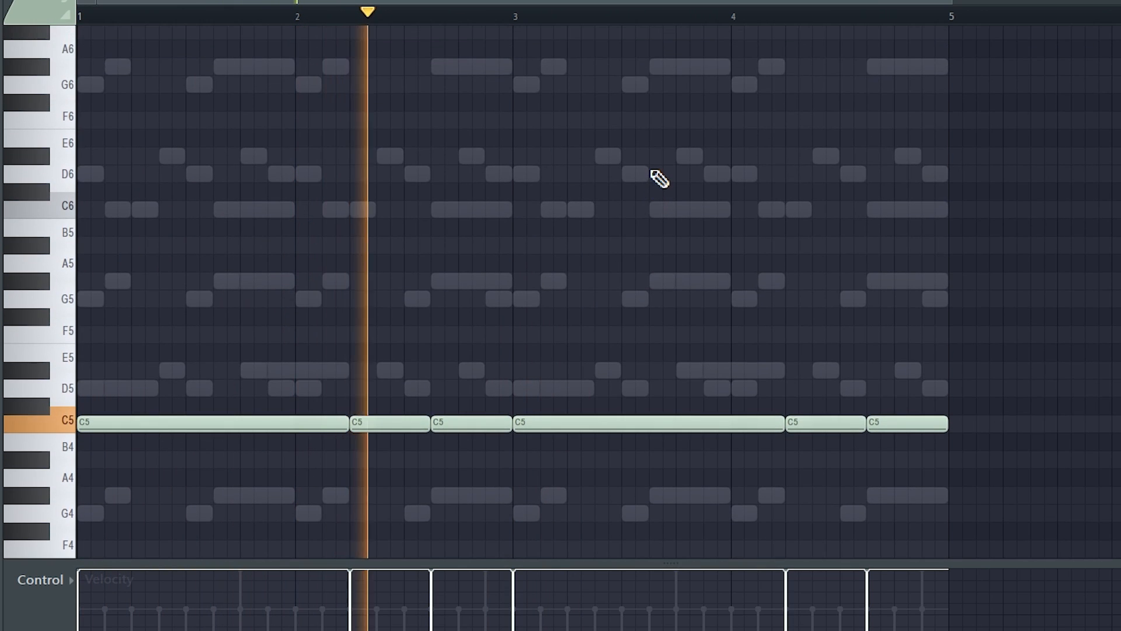
- Add the "i use this alot" sample from the !artist kit 4 u ! folder as a channel with hits on steps 9, 25, 41 and 57
scroll(661, 177, down, 2)
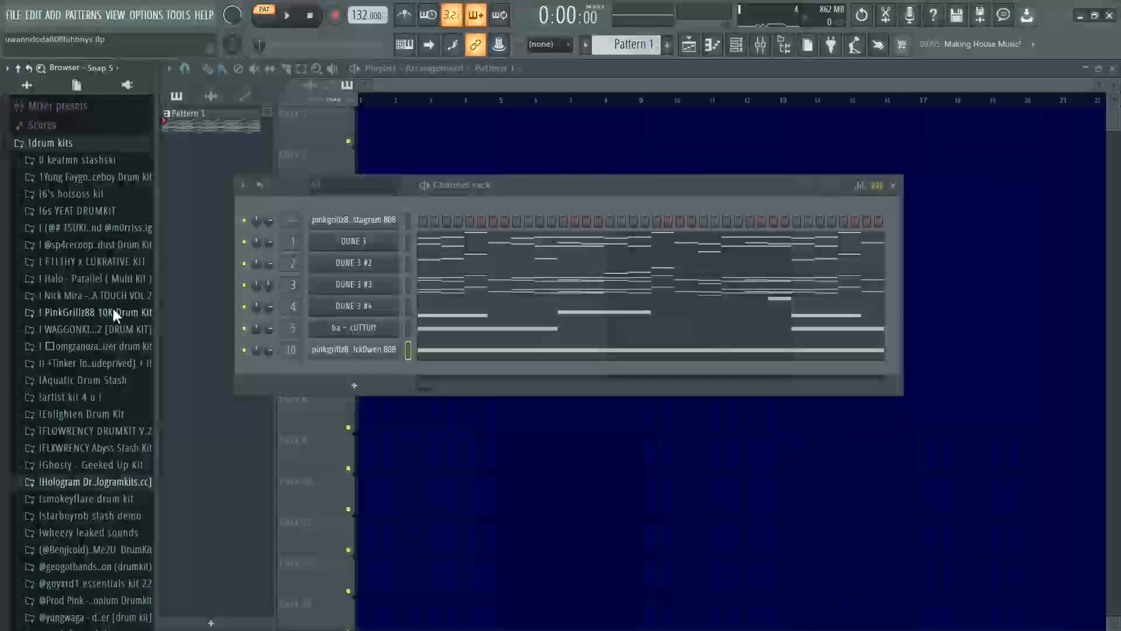
click(71, 397)
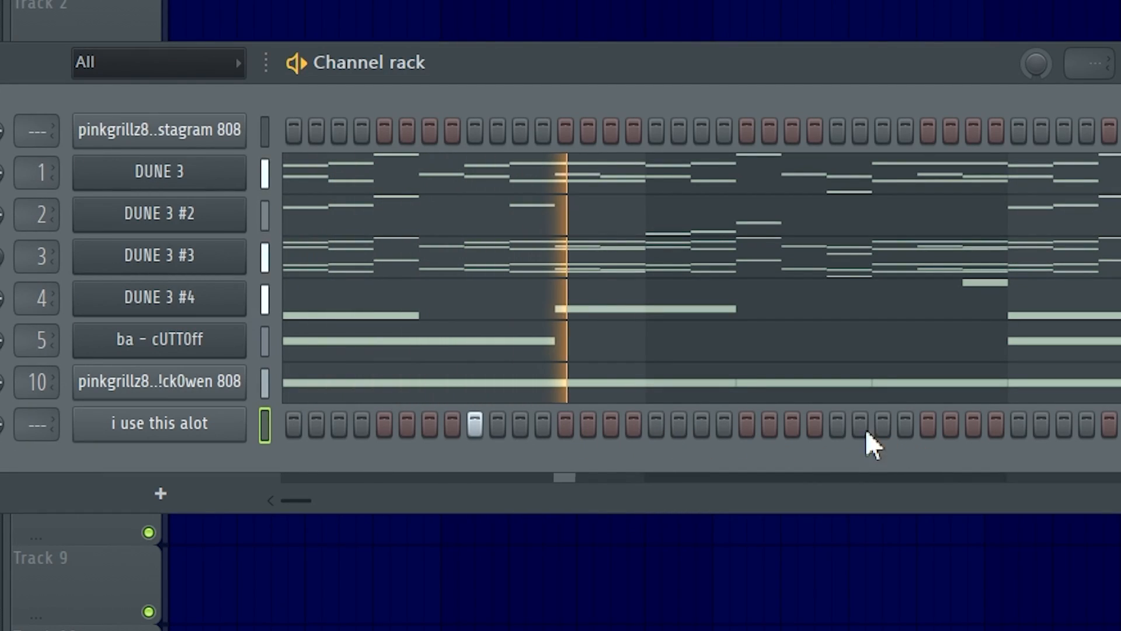
click(837, 425)
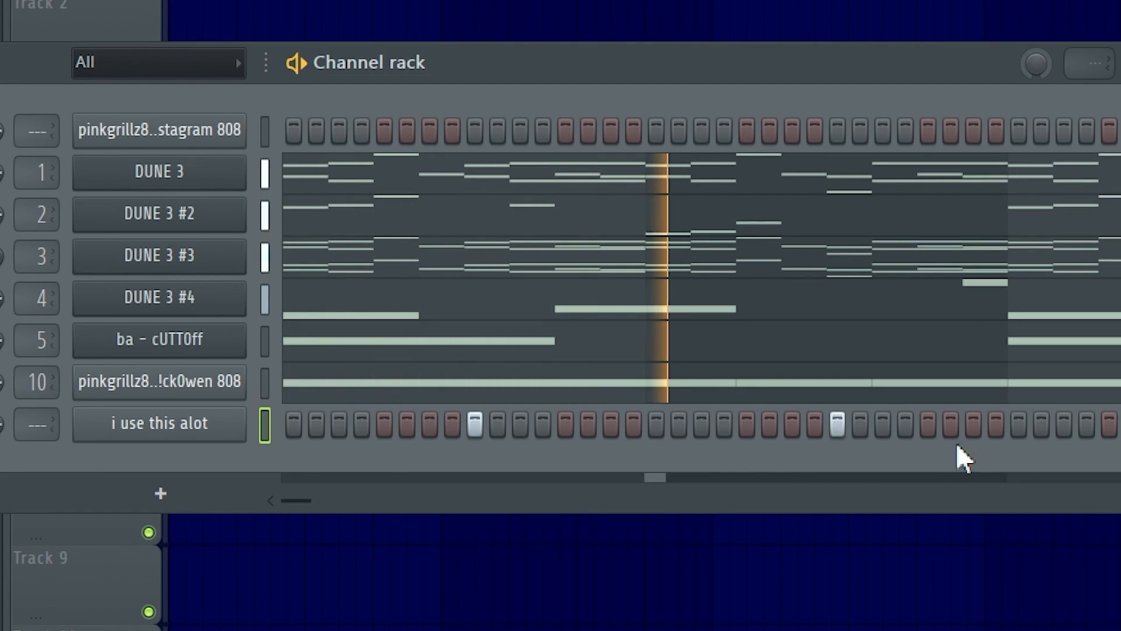
click(1019, 426)
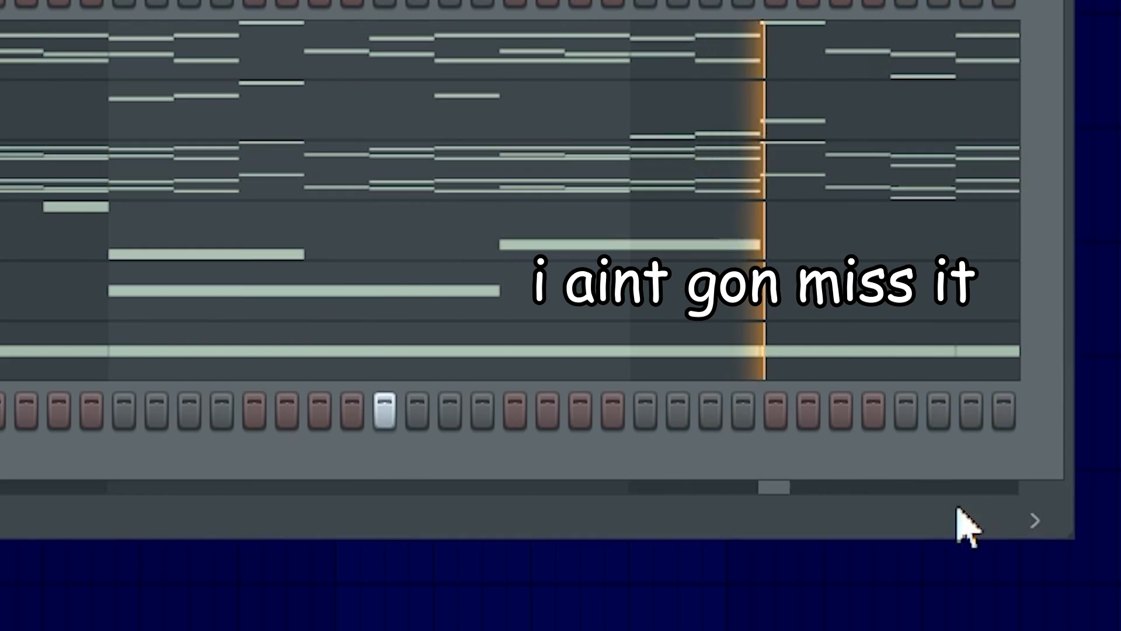
click(906, 415)
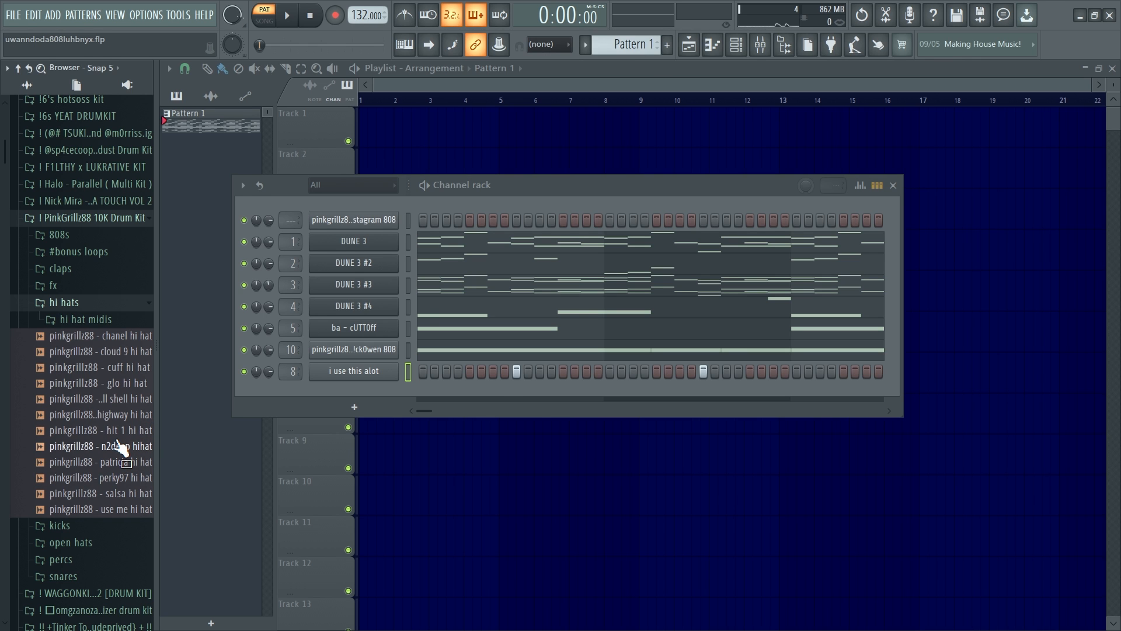
- Add the pinkgrillz88 - hit 1 hi hat and equalize mixer Insert 9 to -18.0 at 90 Hz, 6.2 at 1.5k and 7.0 at 8.0k
drag(117, 431, 151, 445)
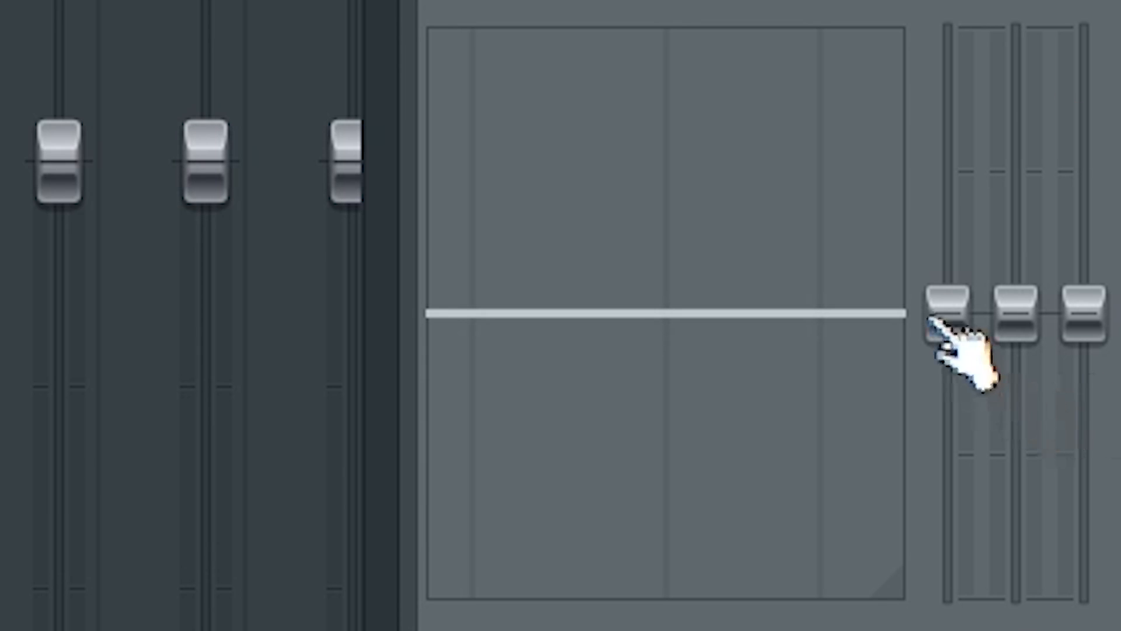
drag(935, 321, 948, 598)
drag(1027, 337, 1026, 242)
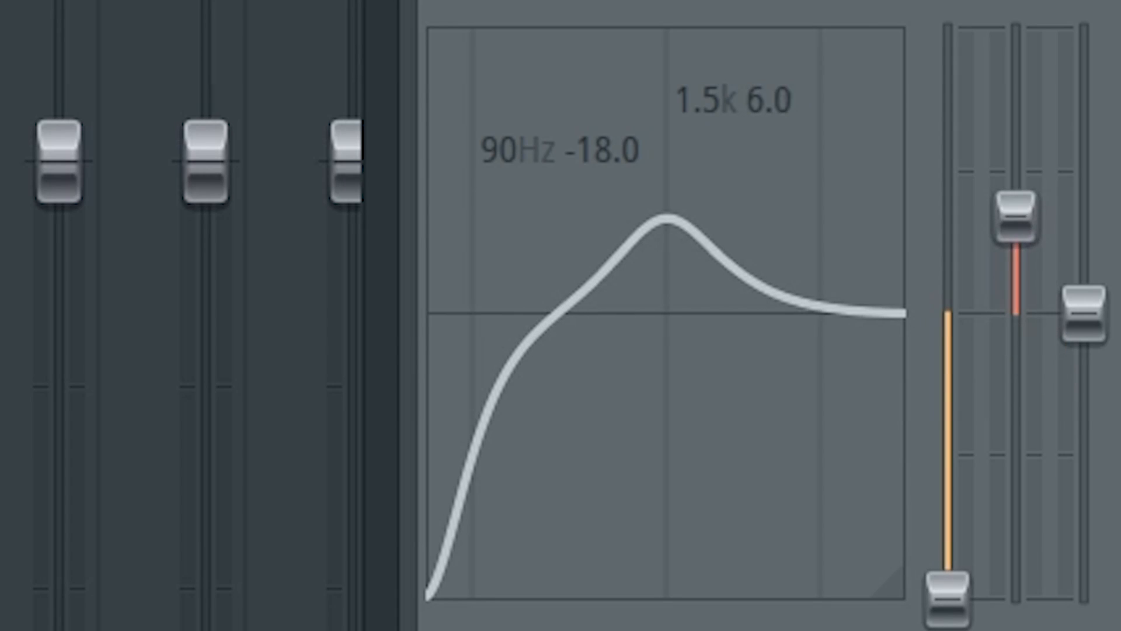
drag(1081, 306, 1082, 202)
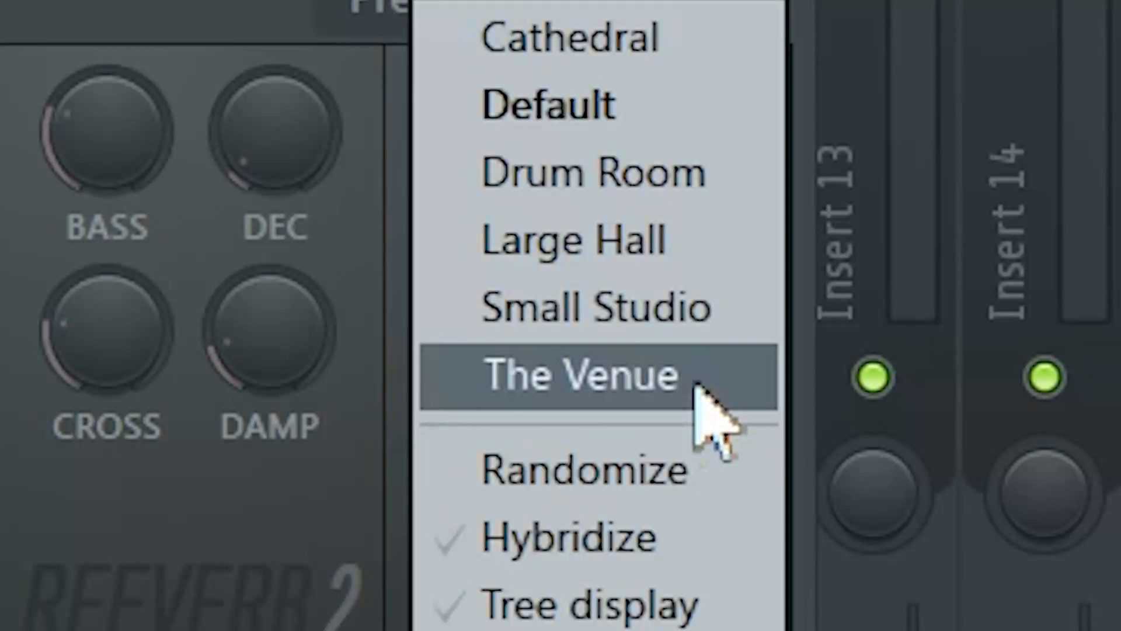
- Apply The Venue preset to Fruity Reeverb 2 on Insert 9, lower its wet level and close the plugin
click(695, 388)
drag(737, 190, 737, 305)
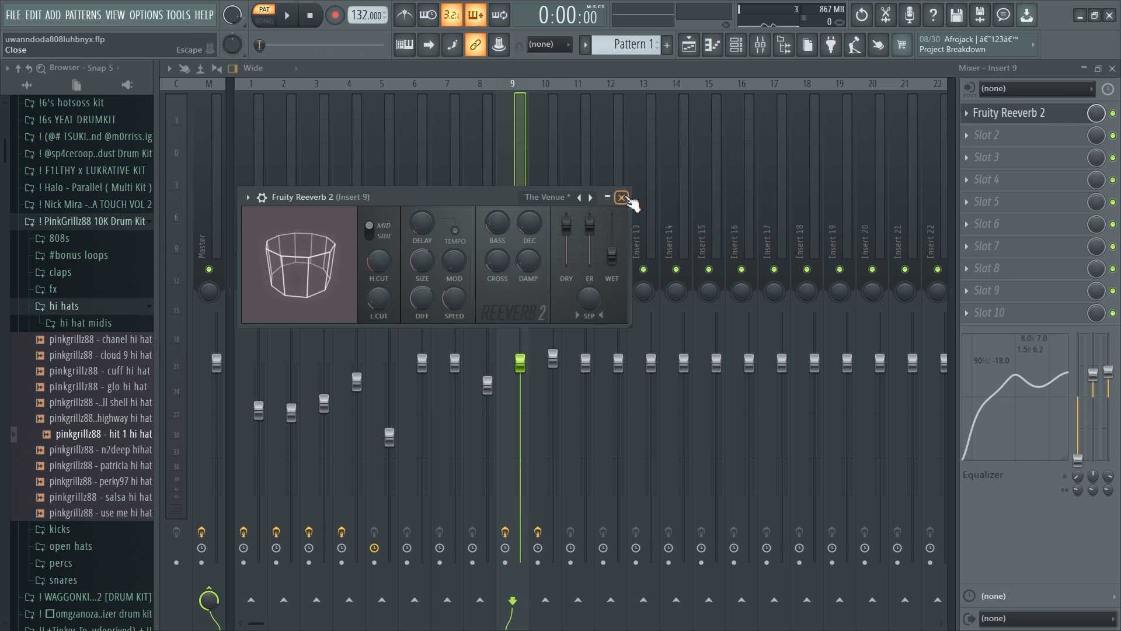
click(698, 50)
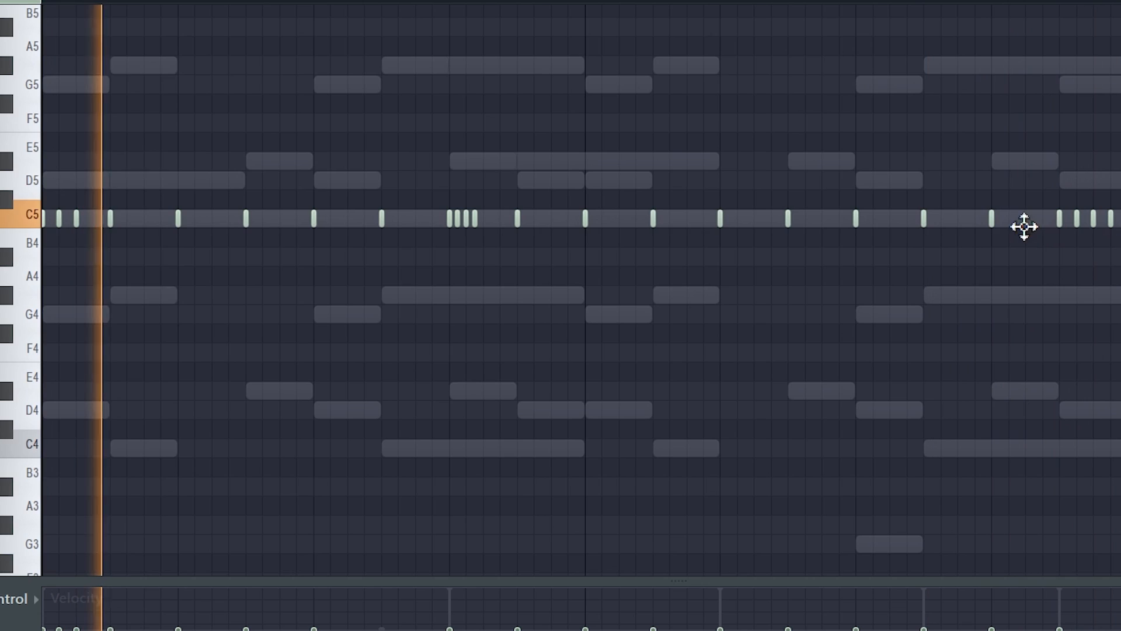
- Draw extra hi-hat notes to form rolls on the last beat of bar 2 and the last half beat of bar 4
right_click(1018, 225)
click(1026, 220)
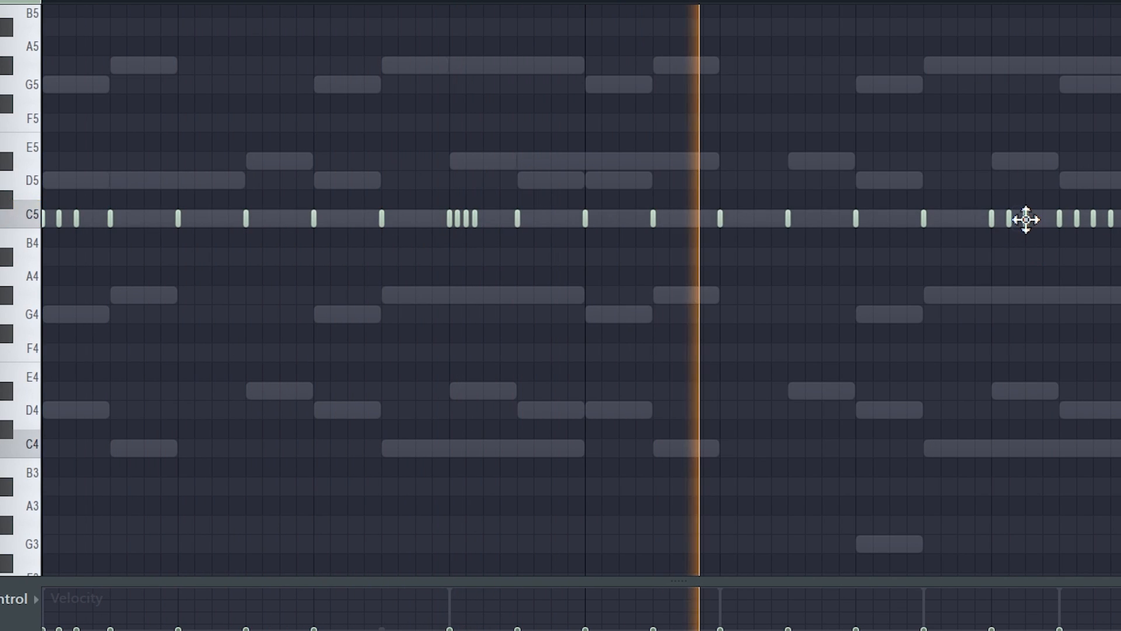
click(1045, 220)
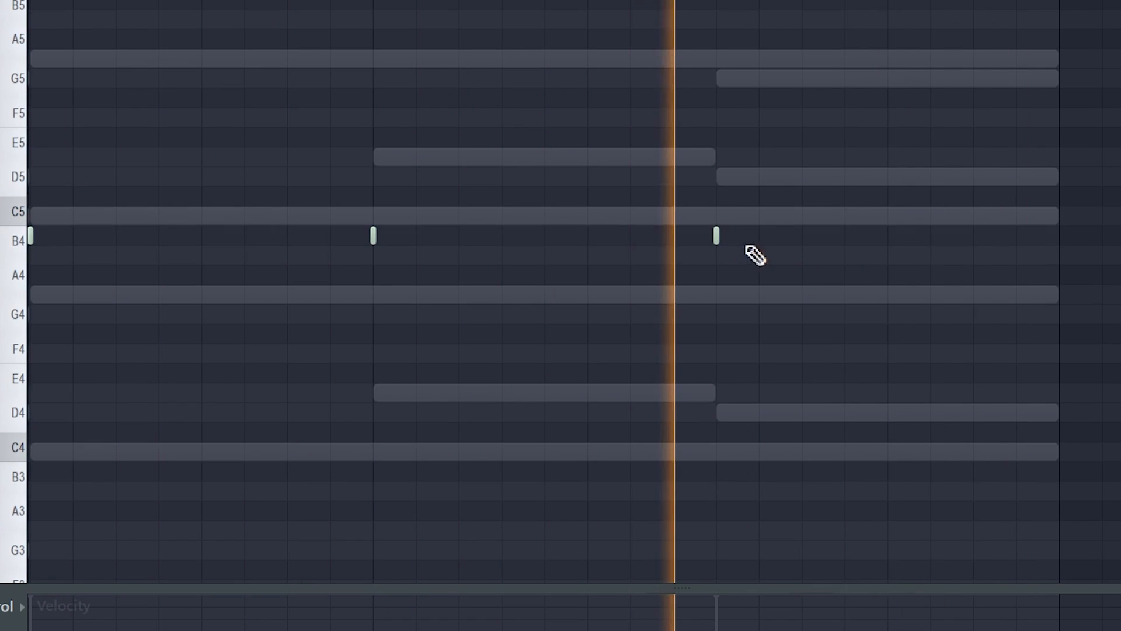
click(759, 236)
click(802, 235)
click(845, 236)
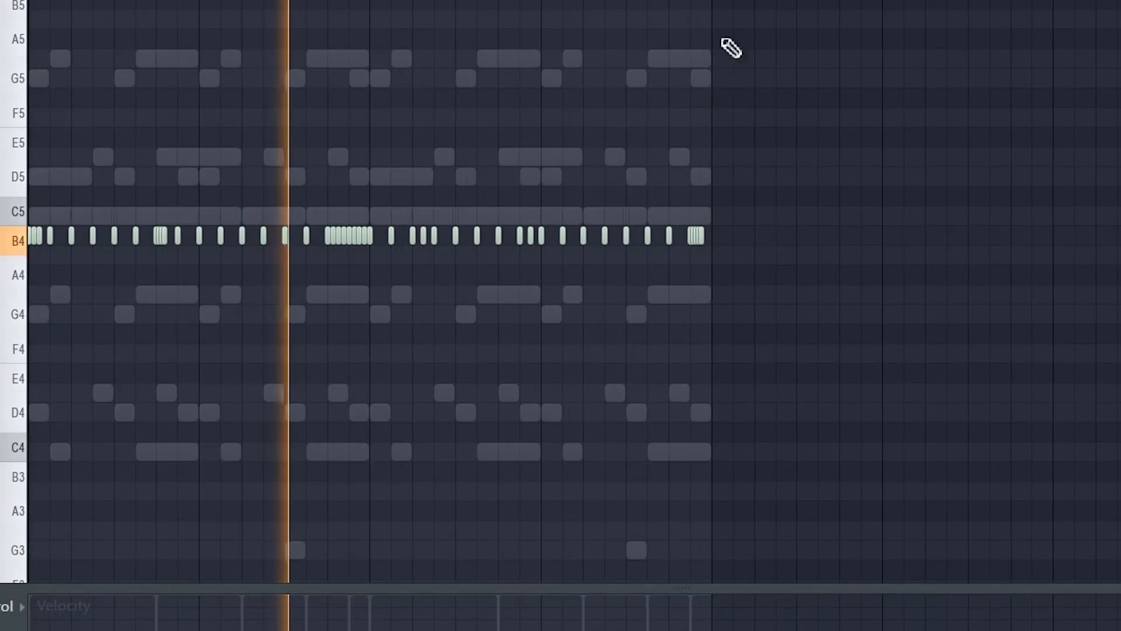
- Transpose all hi-hat notes down one semitone to A#4, deselect them and review the pattern through bar 4
drag(798, 274, 29, 130)
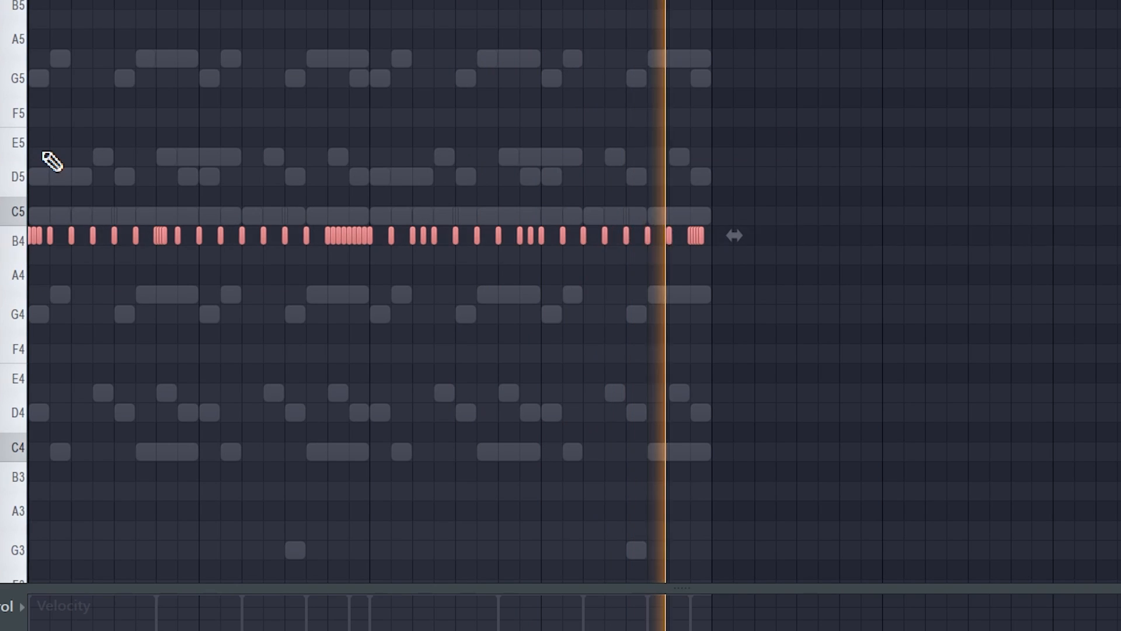
key(Down)
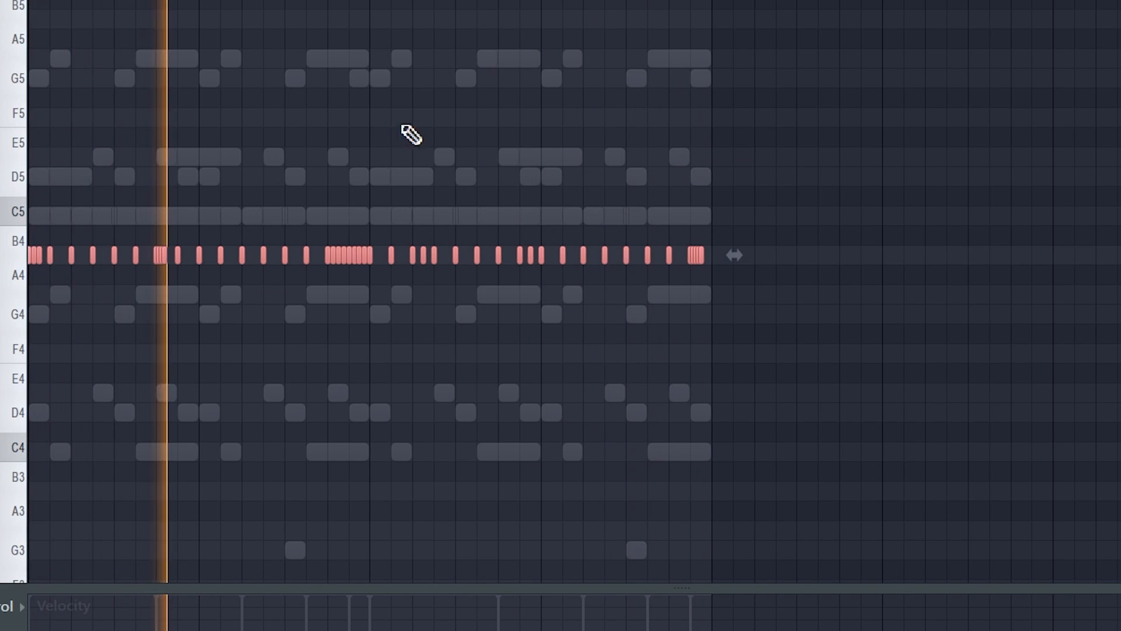
drag(1119, 2, 660, 33)
click(633, 75)
right_click(634, 77)
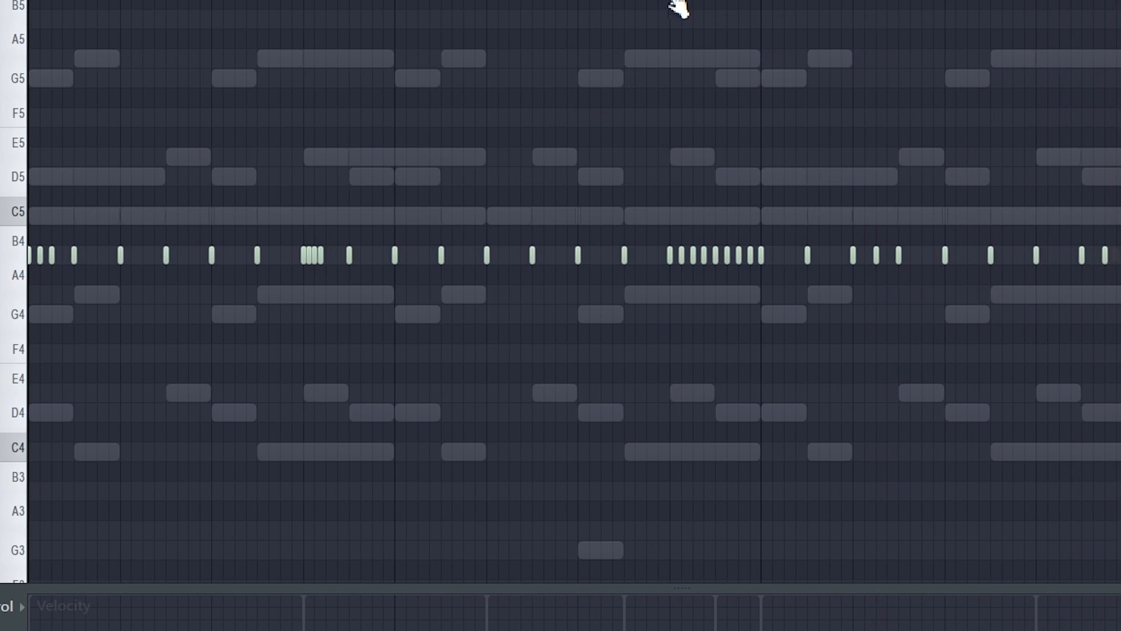
scroll(575, 292, down, 2)
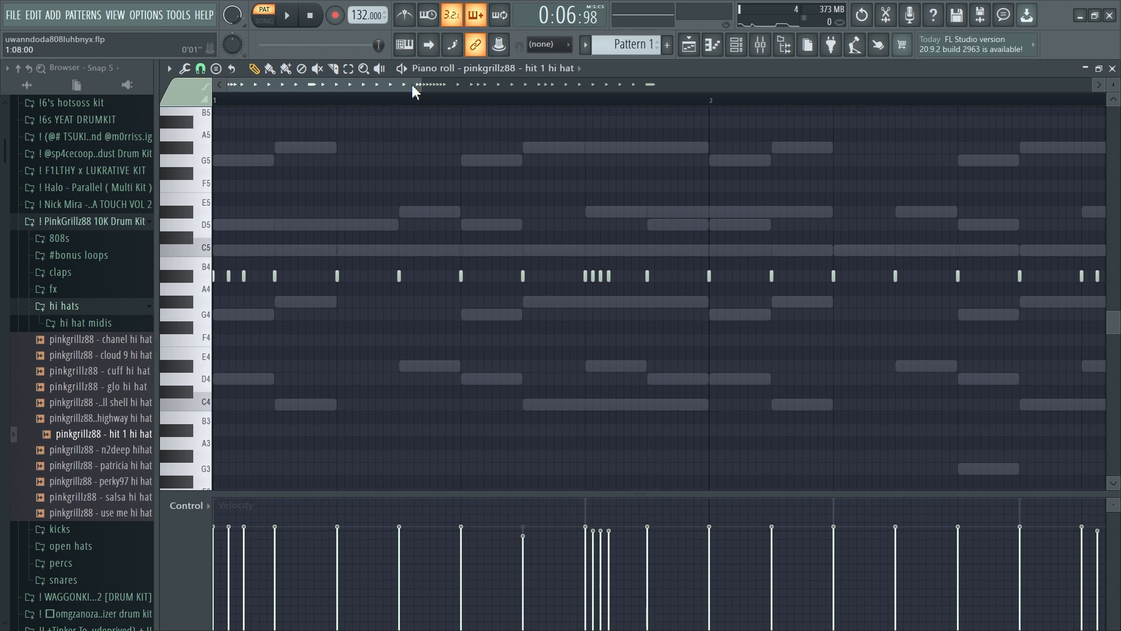
drag(345, 16, 395, 17)
drag(433, 86, 599, 116)
scroll(532, 192, down, 3)
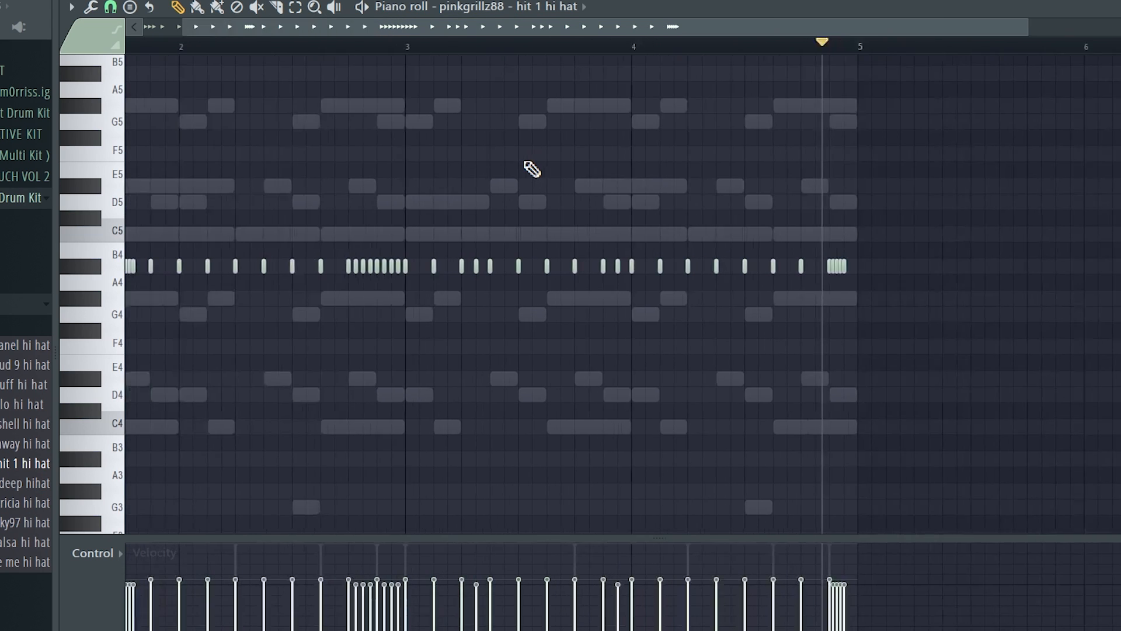
scroll(532, 169, down, 2)
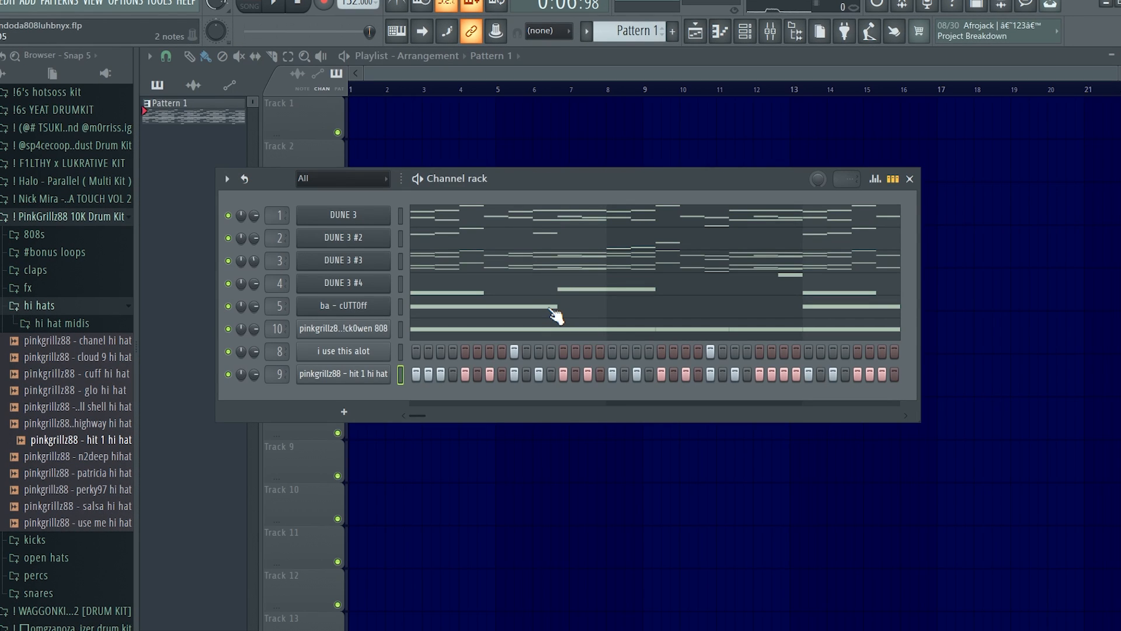
- Find the Open Hat - Osean sample in the drum kits and add it to the channel rack as a new channel
click(90, 310)
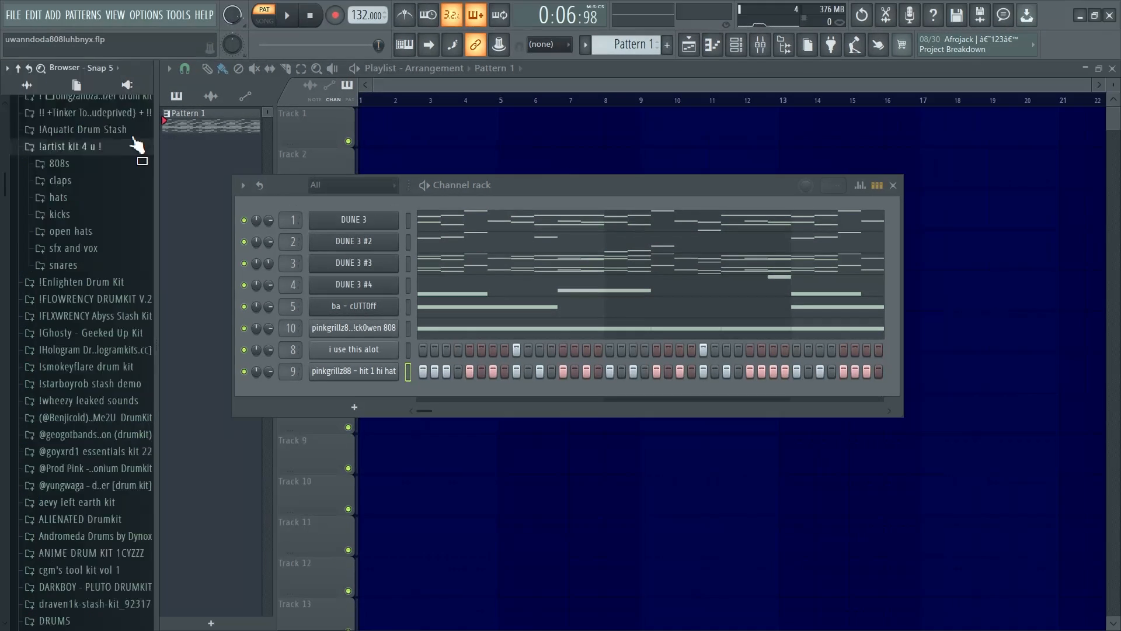
scroll(111, 149, down, 6)
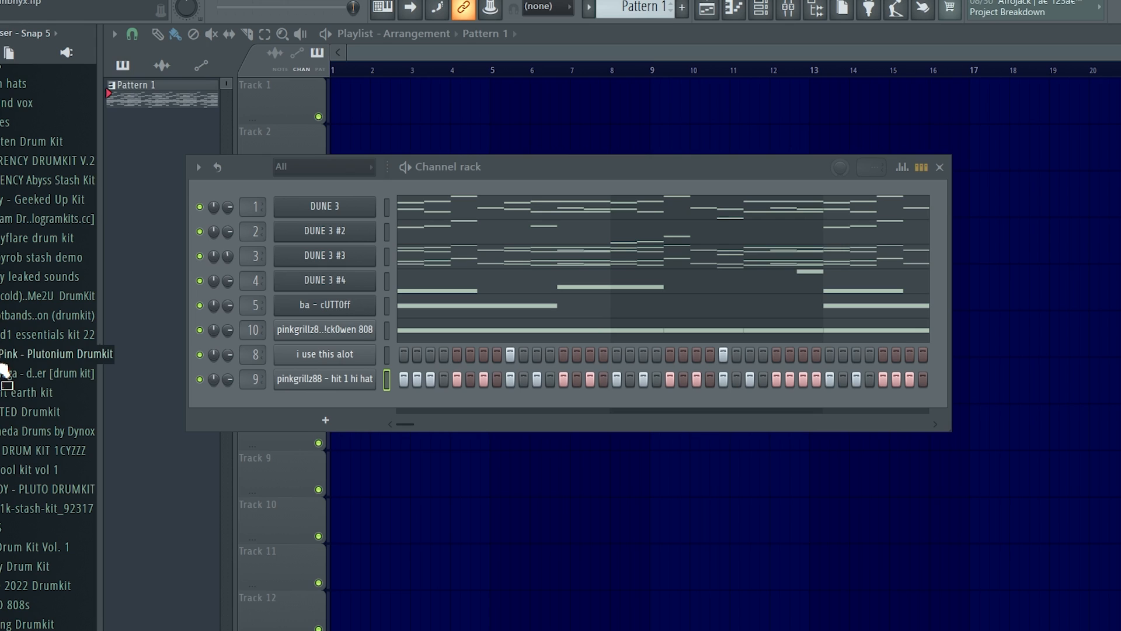
scroll(71, 358, down, 2)
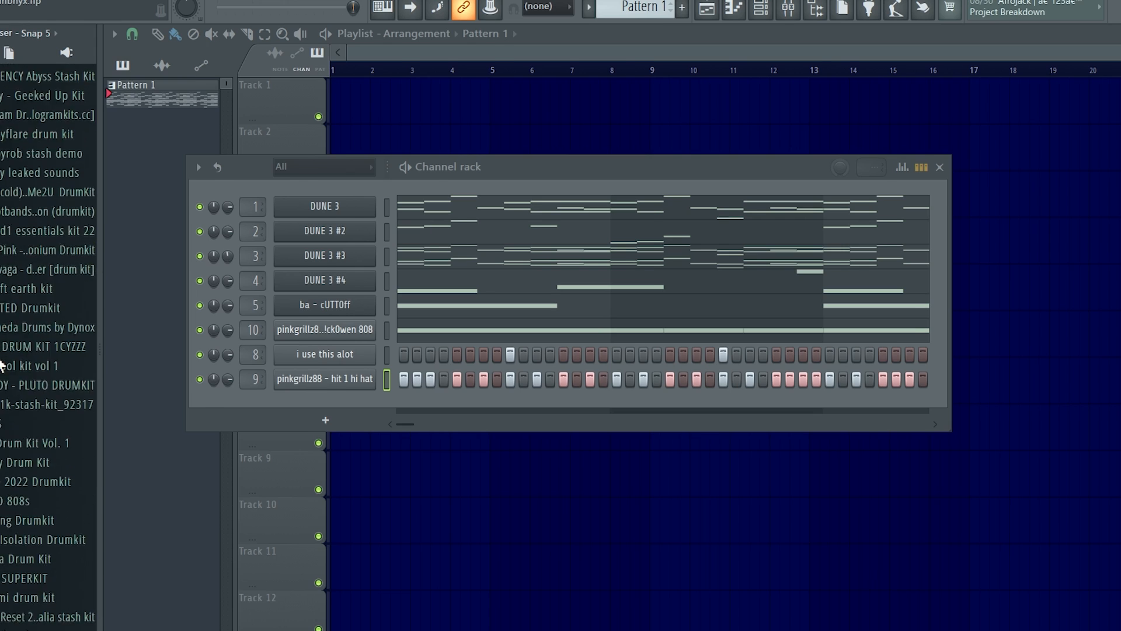
drag(94, 434, 350, 397)
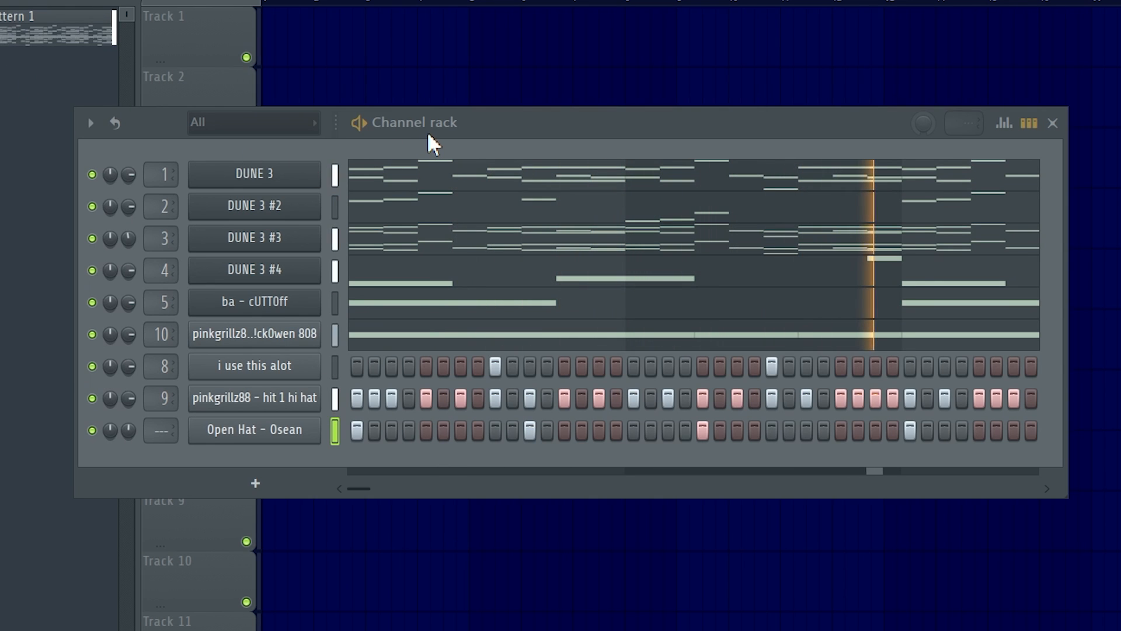
key(space)
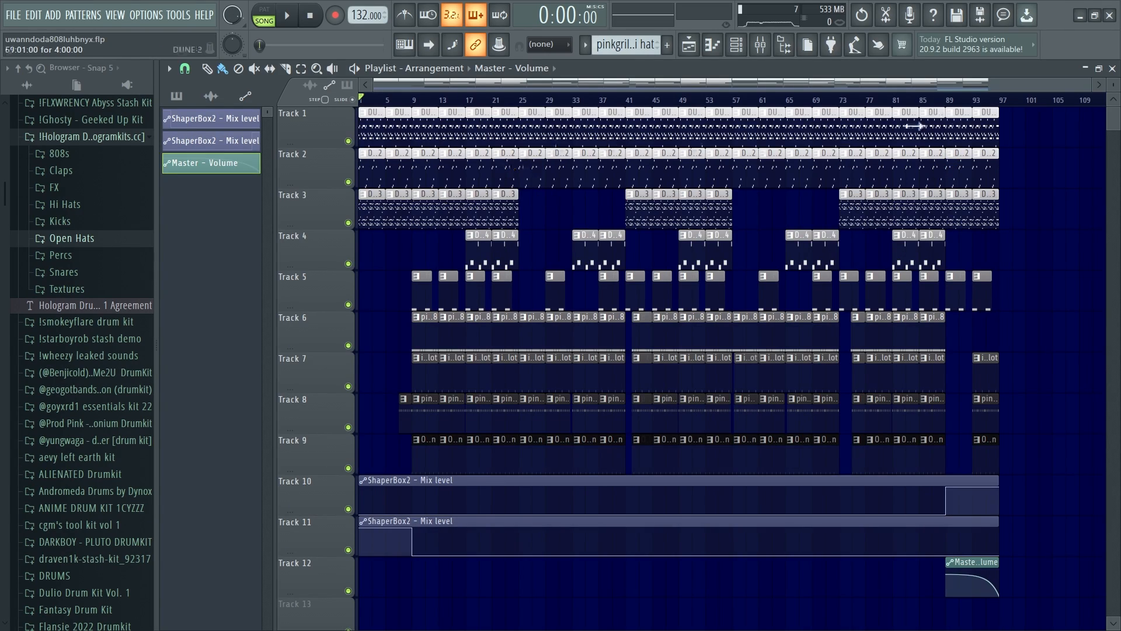
- Play back the opening bars of the arrangement in the playlist, with the three DUNE 3 melody layers
scroll(545, 202, up, 5)
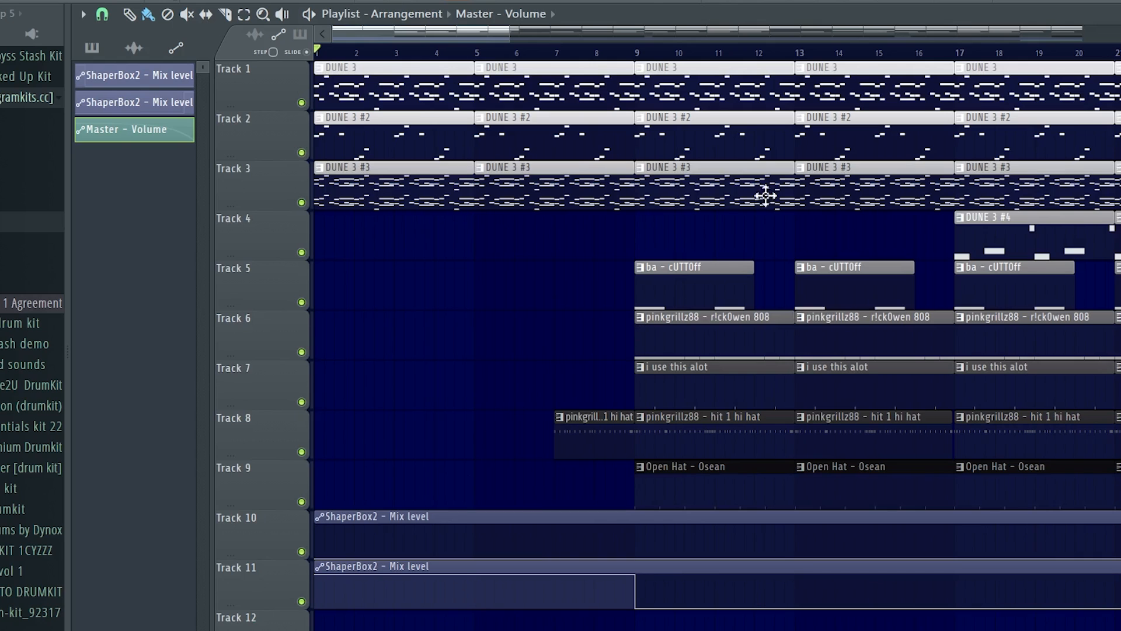
key(F9)
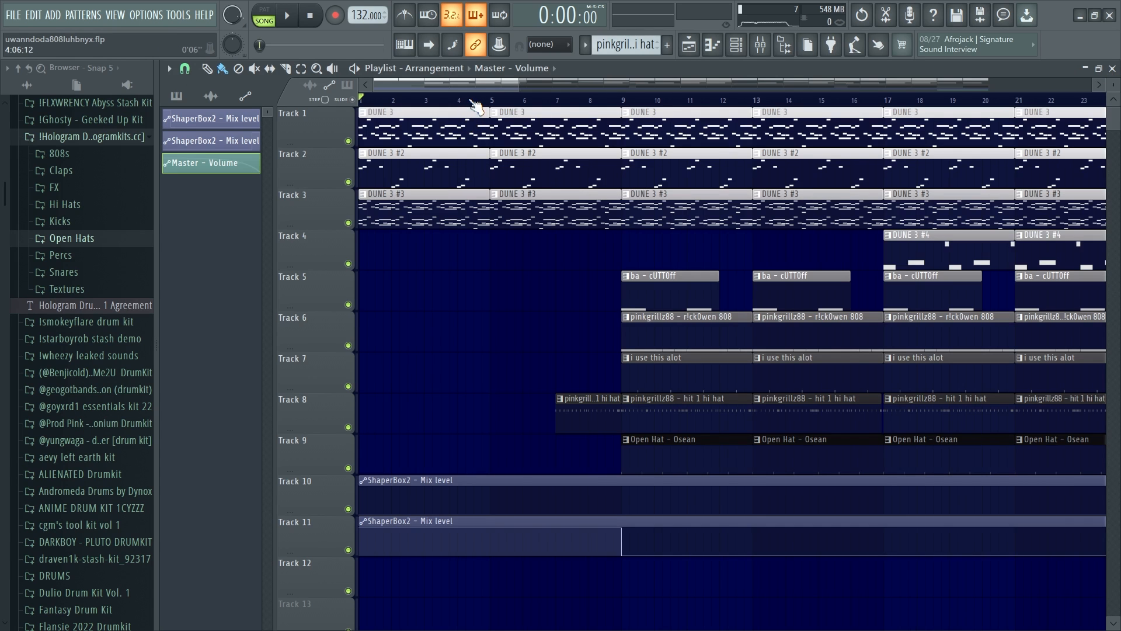
key(space)
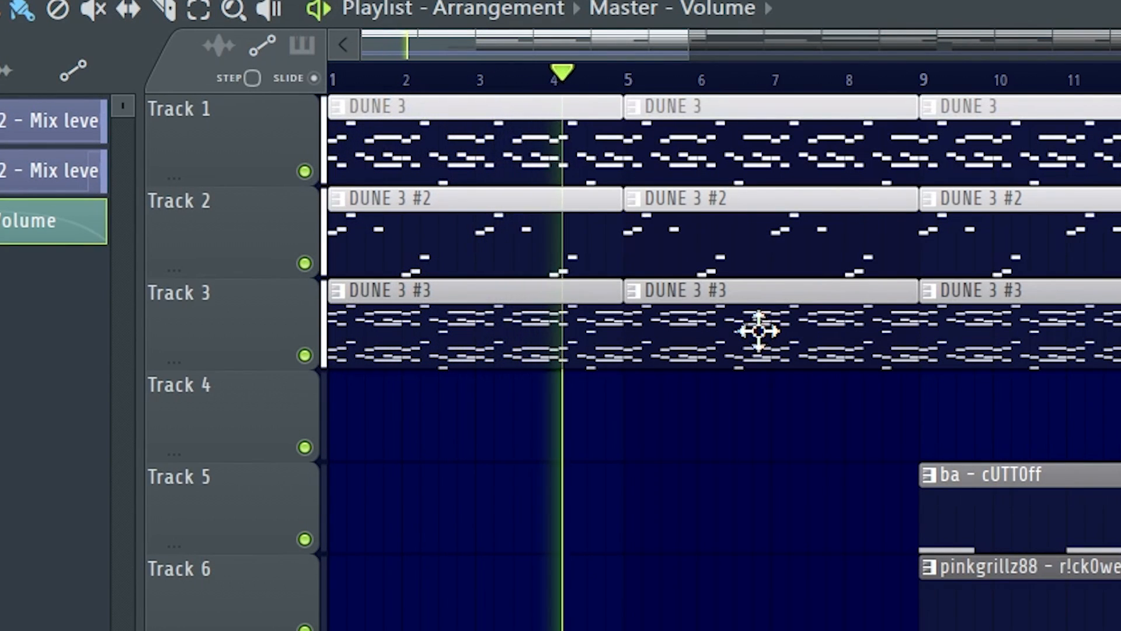
key(space)
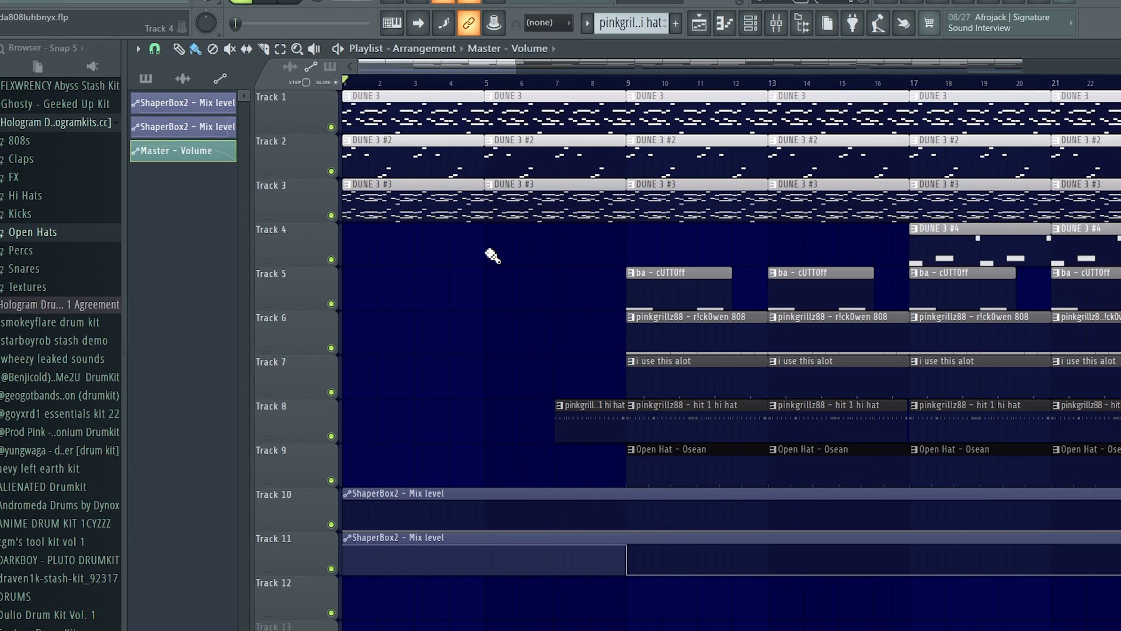
- Play back the outro of the arrangement from bar 89 and examine its ShaperBox2 and Master volume automation clips
scroll(485, 267, down, 7)
scroll(1007, 243, up, 8)
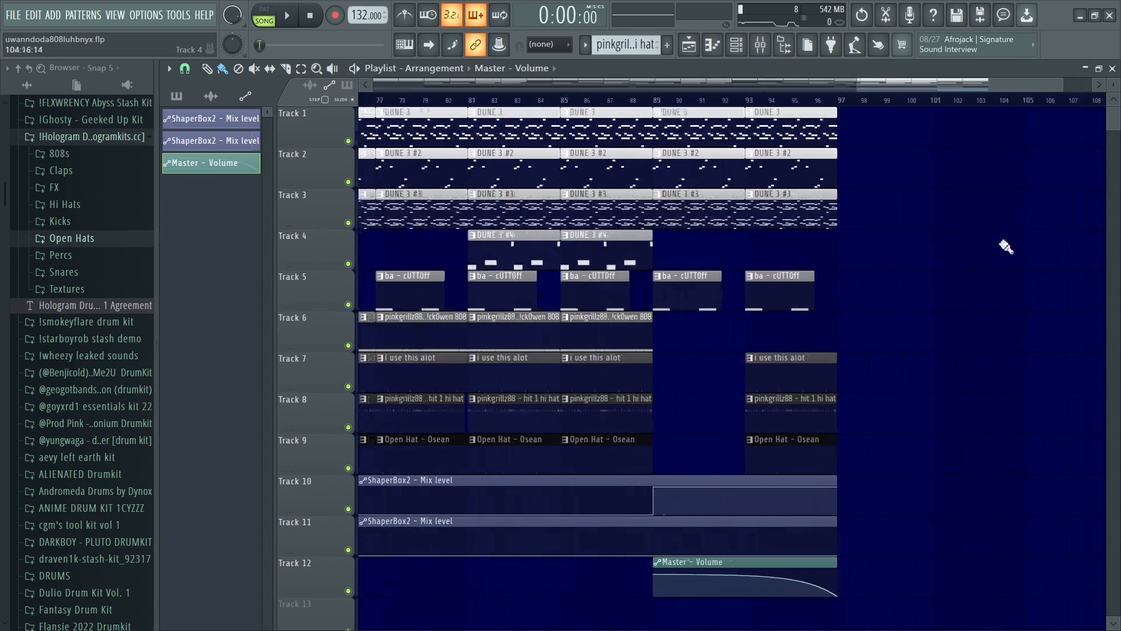
click(480, 101)
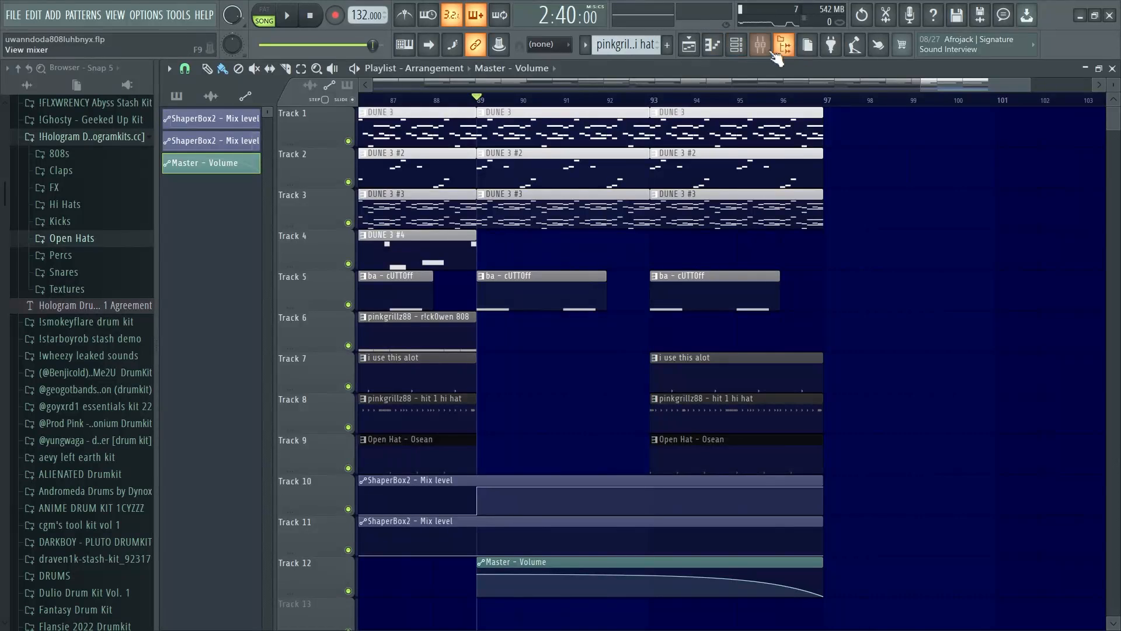
click(760, 45)
key(F9)
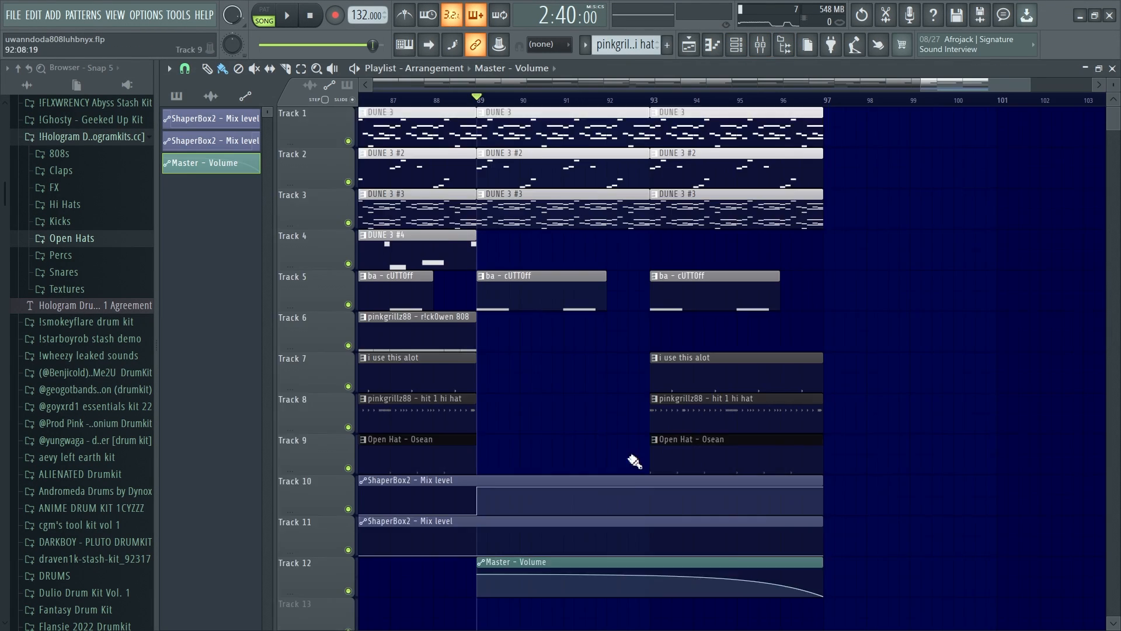
scroll(918, 424, up, 3)
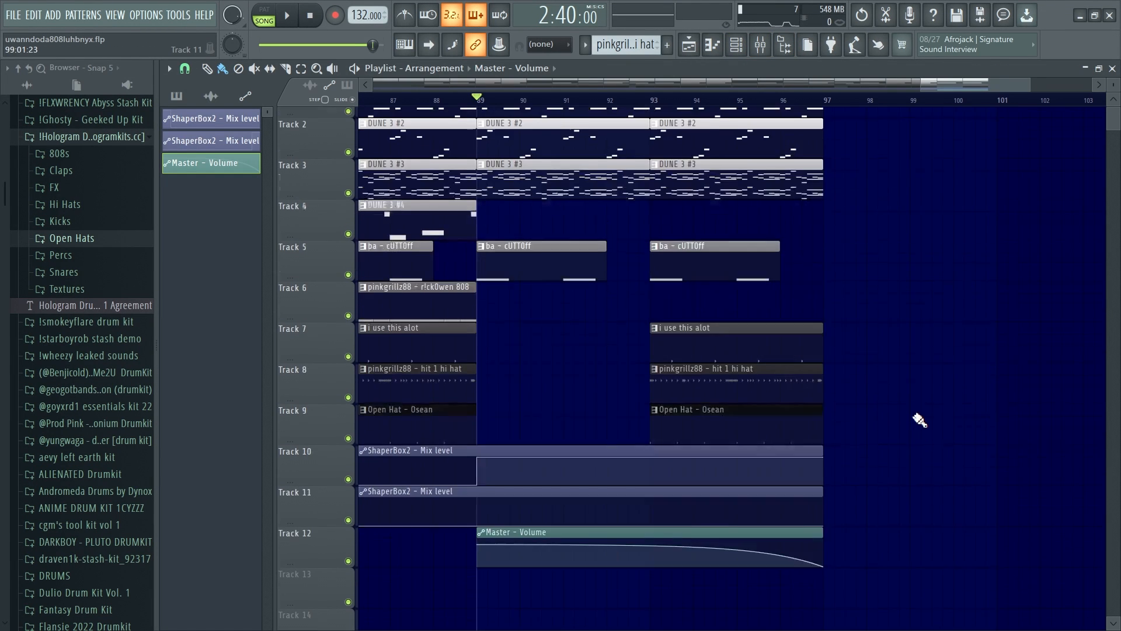
scroll(919, 421, down, 3)
key(space)
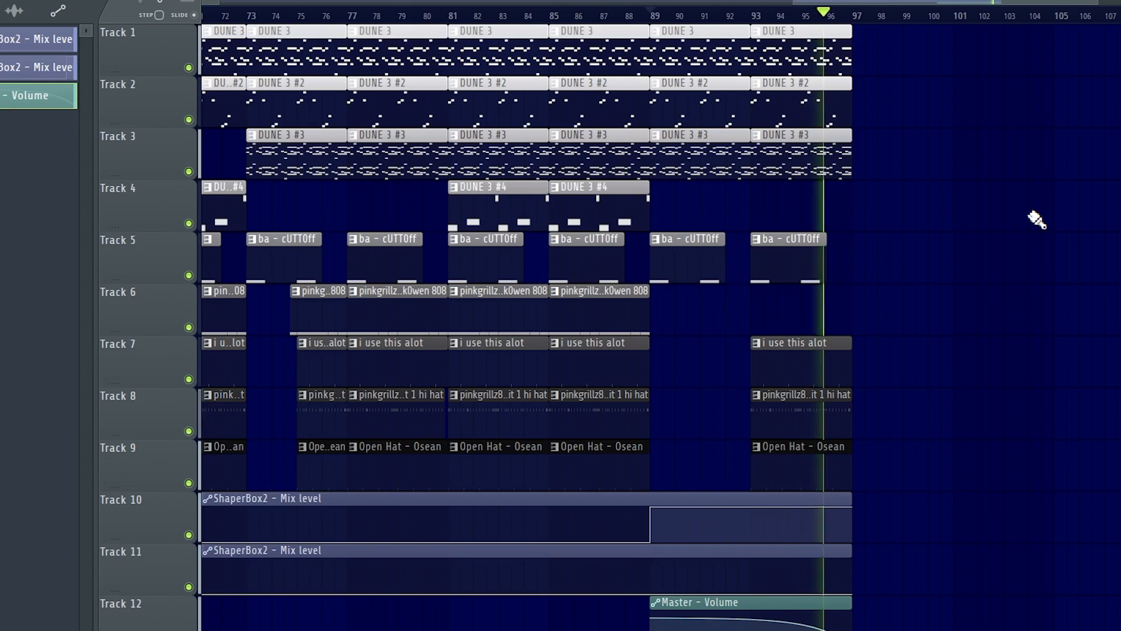
key(space)
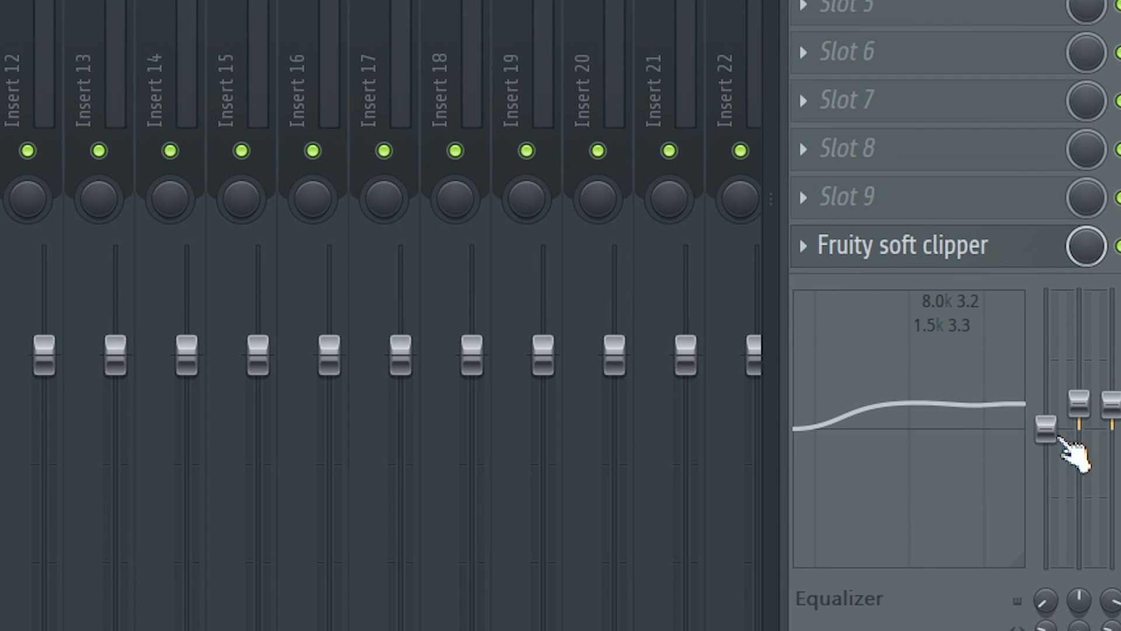
- Set the Master track's equalizer to 3.6 at 1.5k and 3.5 at 8.0k, and close the mixer after stopping playback
drag(1086, 400, 1109, 400)
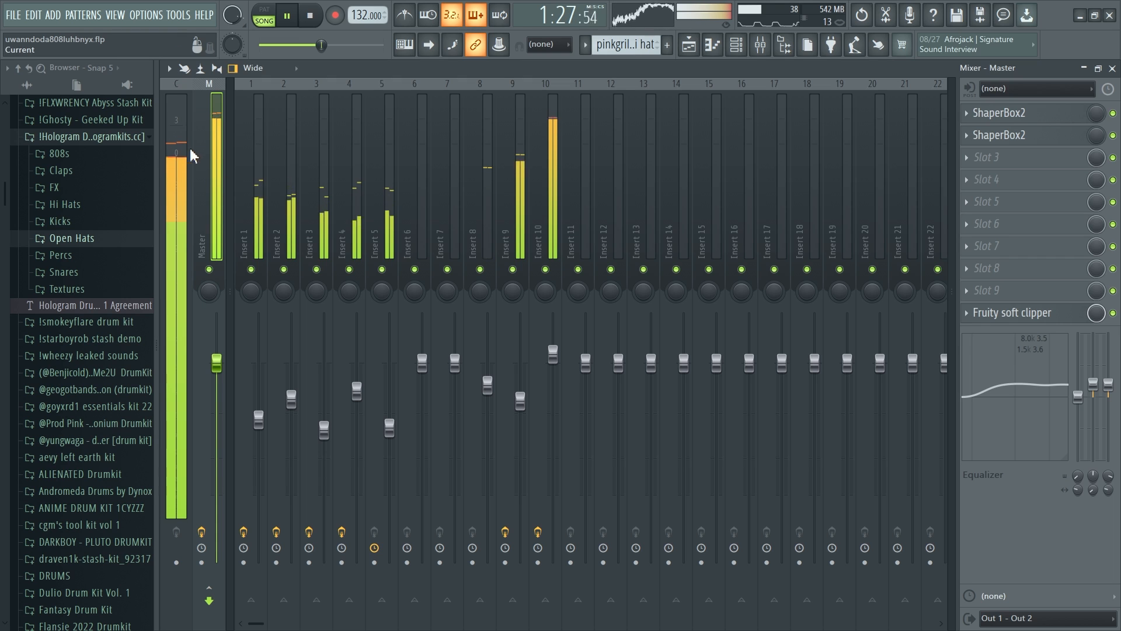
key(space)
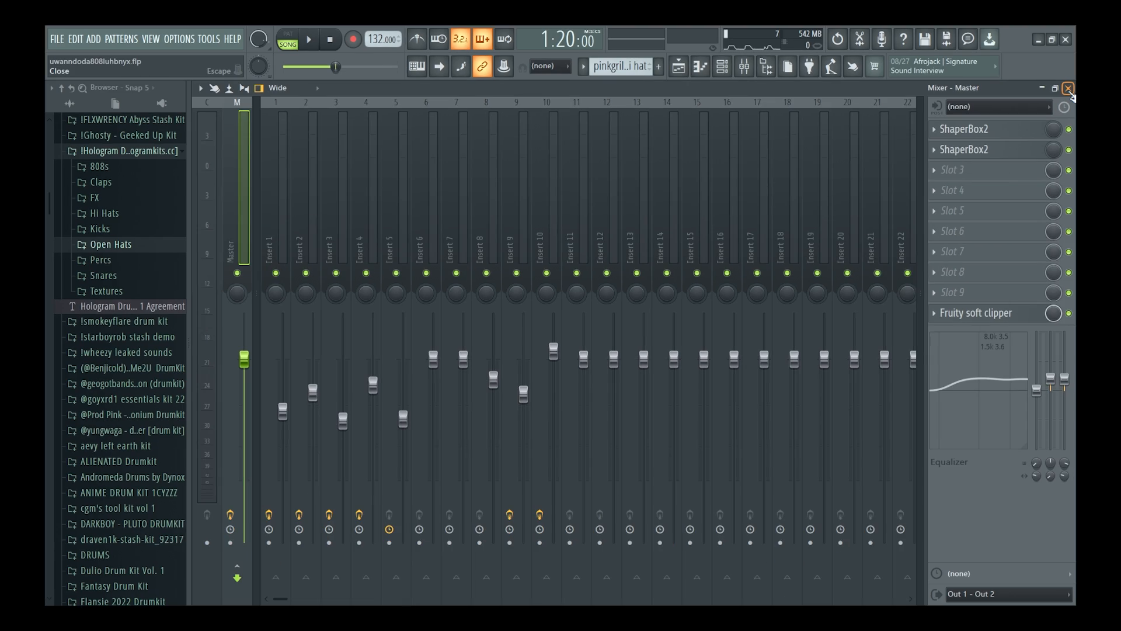
click(1069, 89)
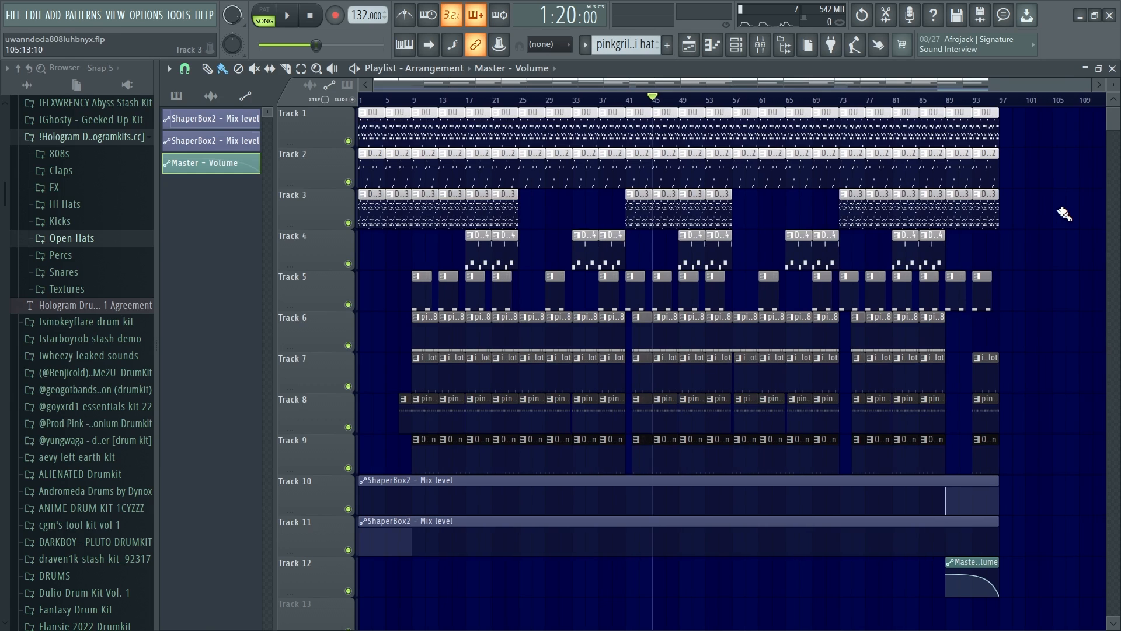